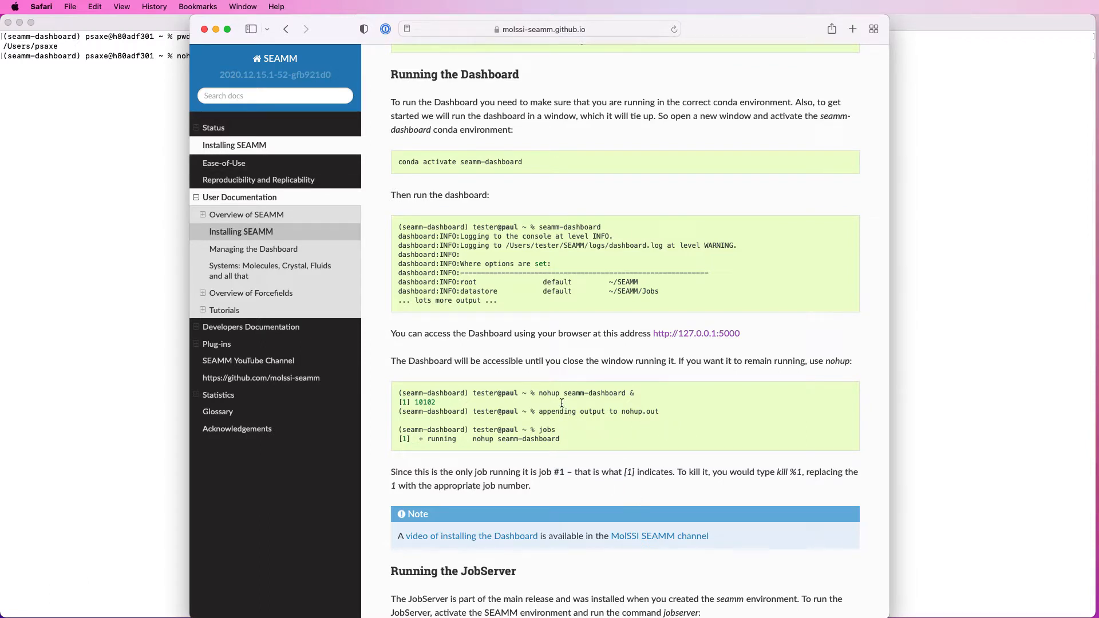
Step: Switch to Terminal and run the dashboard in the background with "nohup seamm-dashboard 2>&1 > dashboard.out &"
{"action": "scroll", "coordinate": [605, 399], "scroll_direction": "down", "scroll_amount": 10}
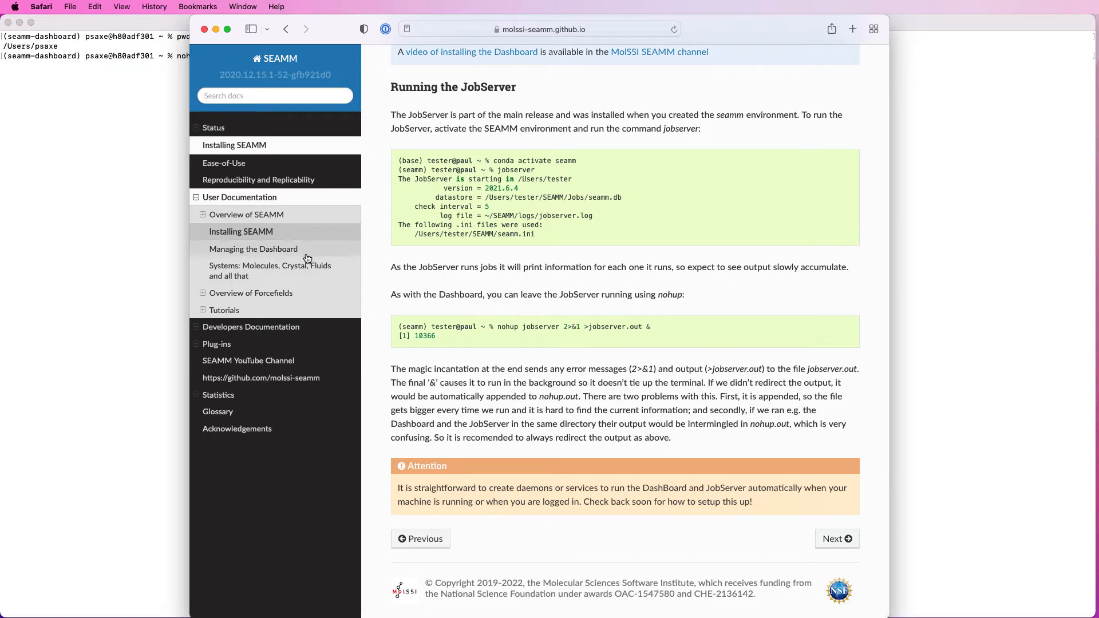
{"action": "left_click", "coordinate": [102, 146]}
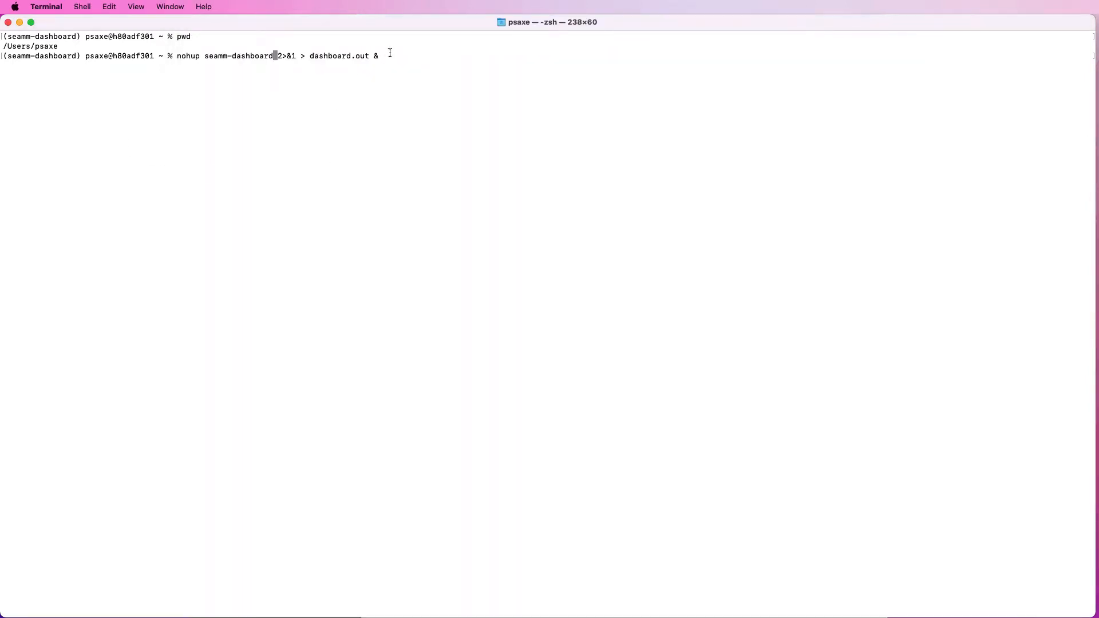
{"action": "key", "text": "ctrl+e"}
{"action": "key", "text": "Return"}
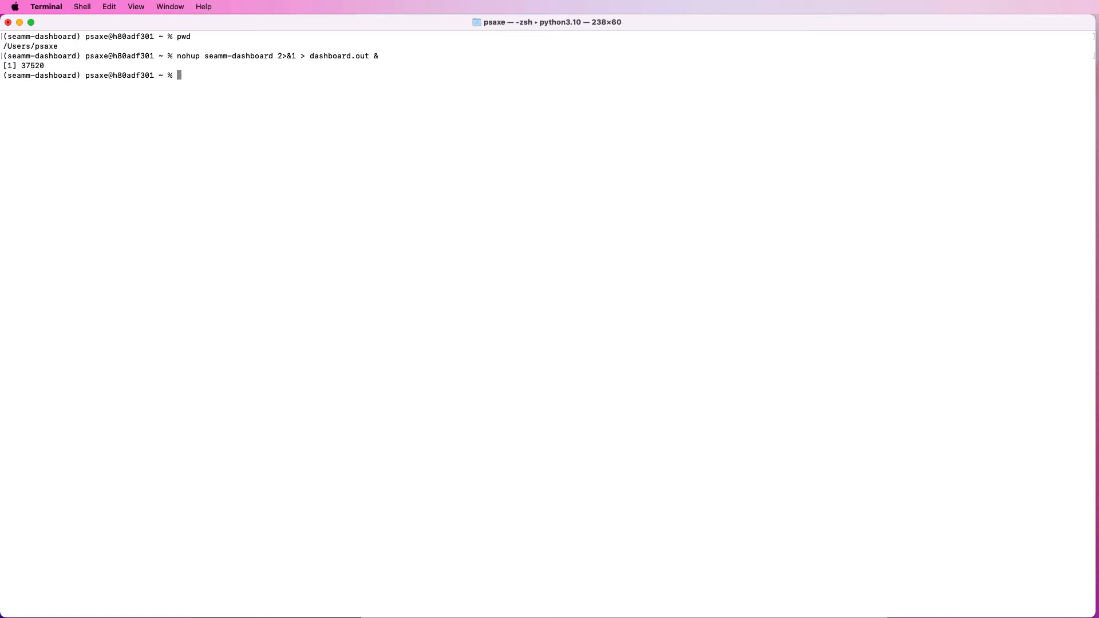
{"action": "key", "text": "Return"}
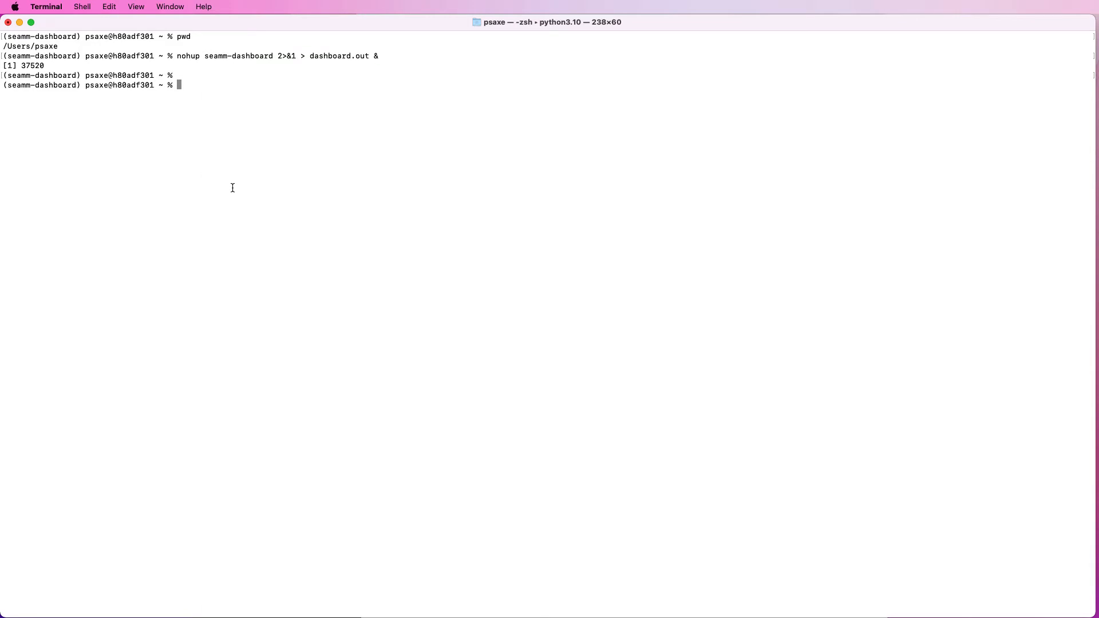
Step: Switch to Safari, open the Managing the Dashboard documentation page and follow its link to the dashboard at 127.0.0.1:5000
{"action": "key", "text": "super+Tab"}
{"action": "left_click", "coordinate": [273, 422]}
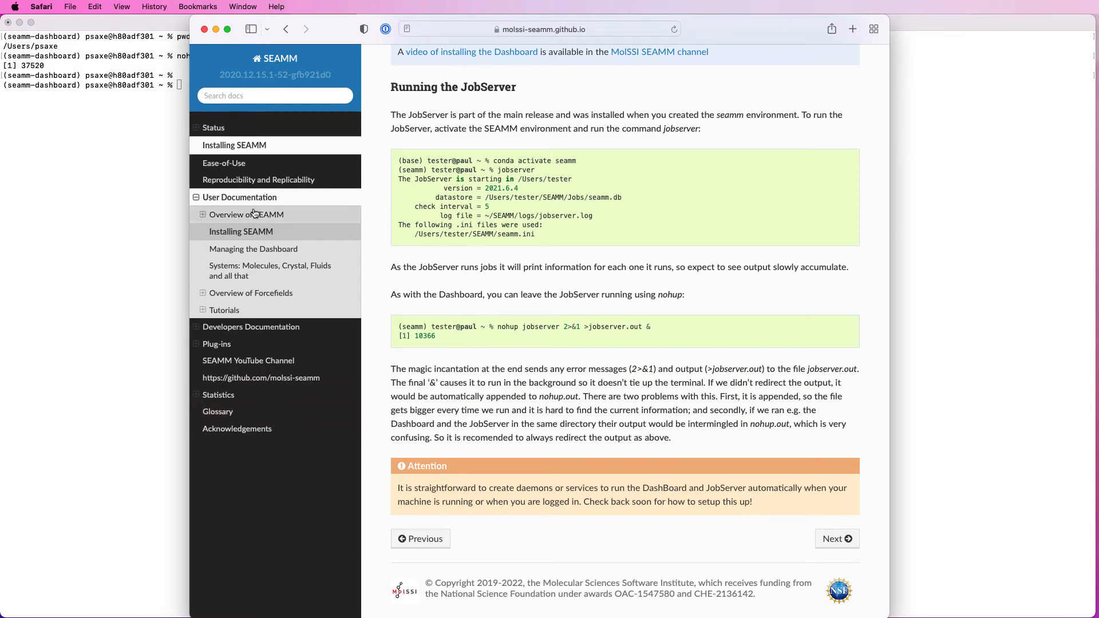
{"action": "left_click", "coordinate": [242, 250]}
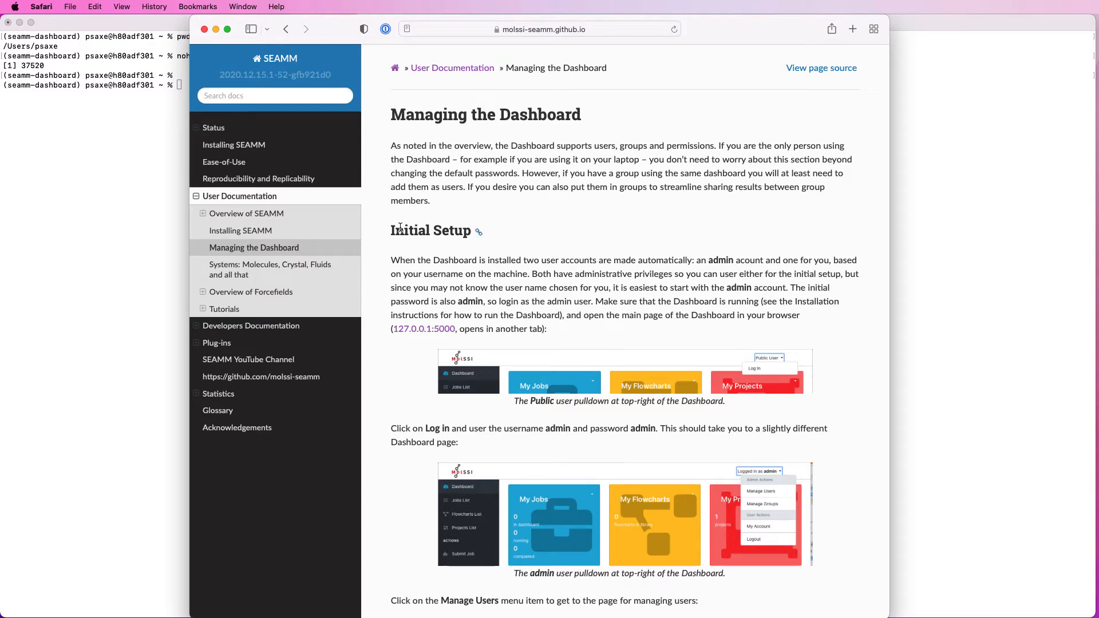
{"action": "scroll", "coordinate": [400, 227], "scroll_direction": "down", "scroll_amount": 2}
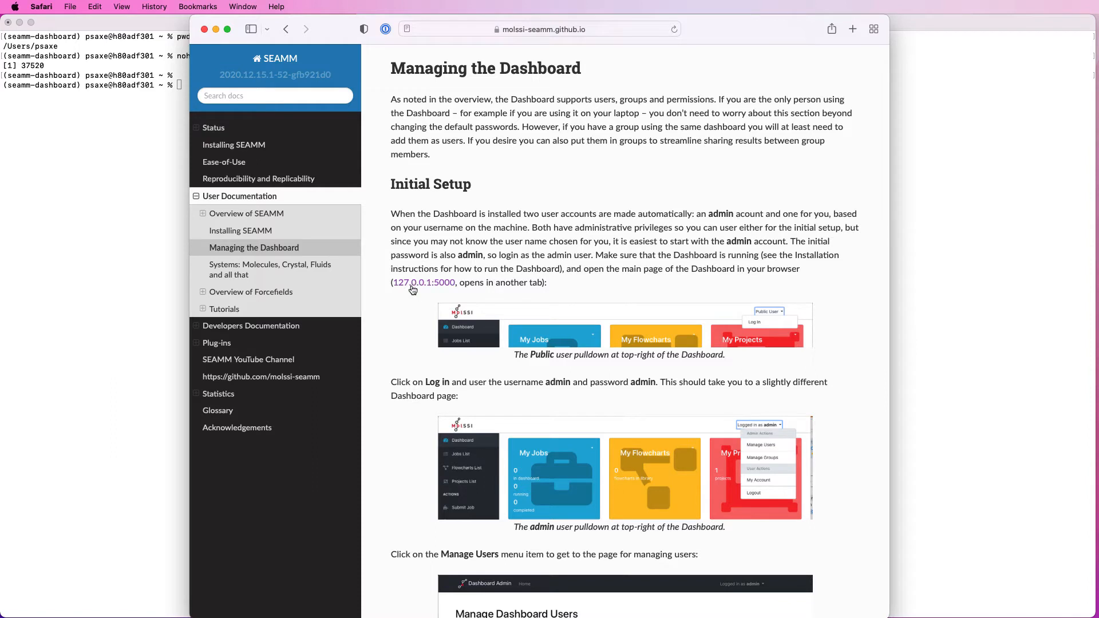
{"action": "left_click", "coordinate": [415, 286]}
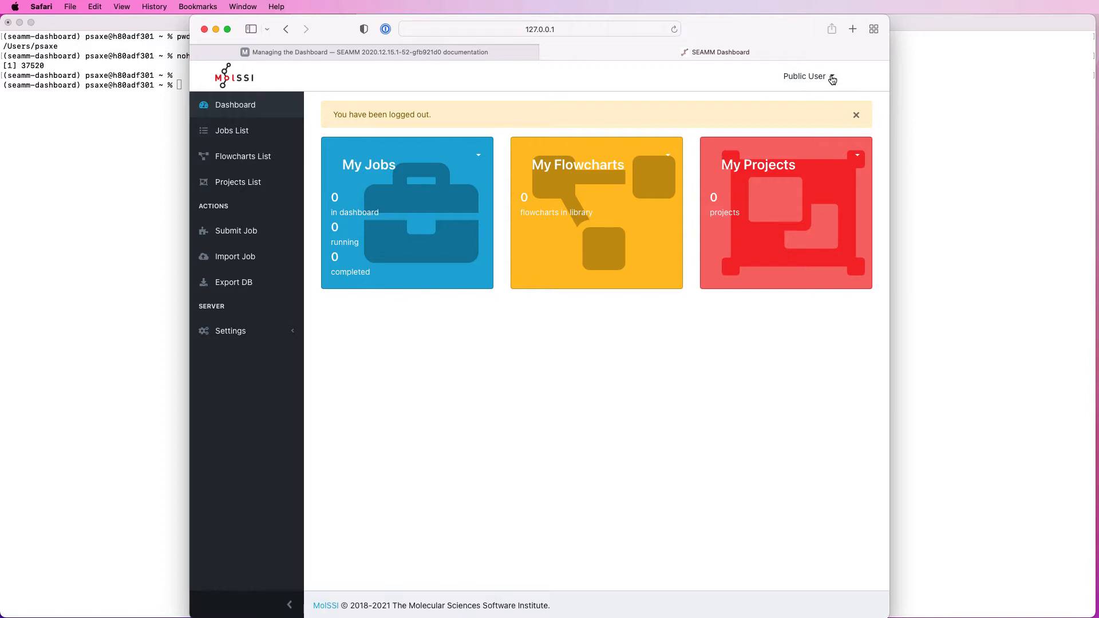
Step: Log in to the dashboard with the username admin and the account password
{"action": "left_click", "coordinate": [832, 79]}
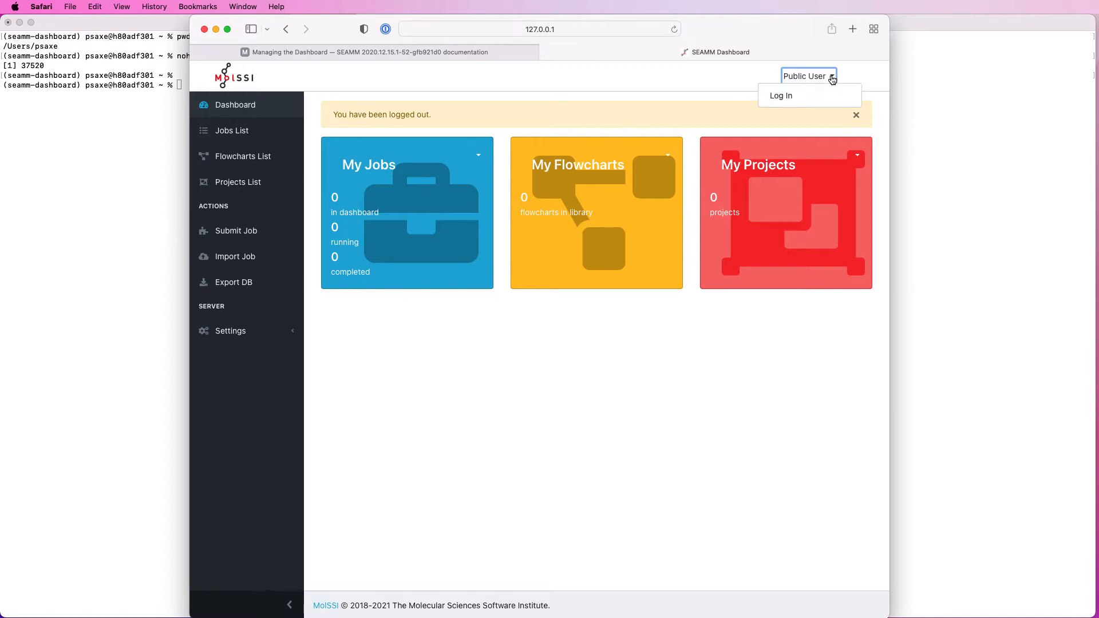
{"action": "left_click", "coordinate": [784, 95]}
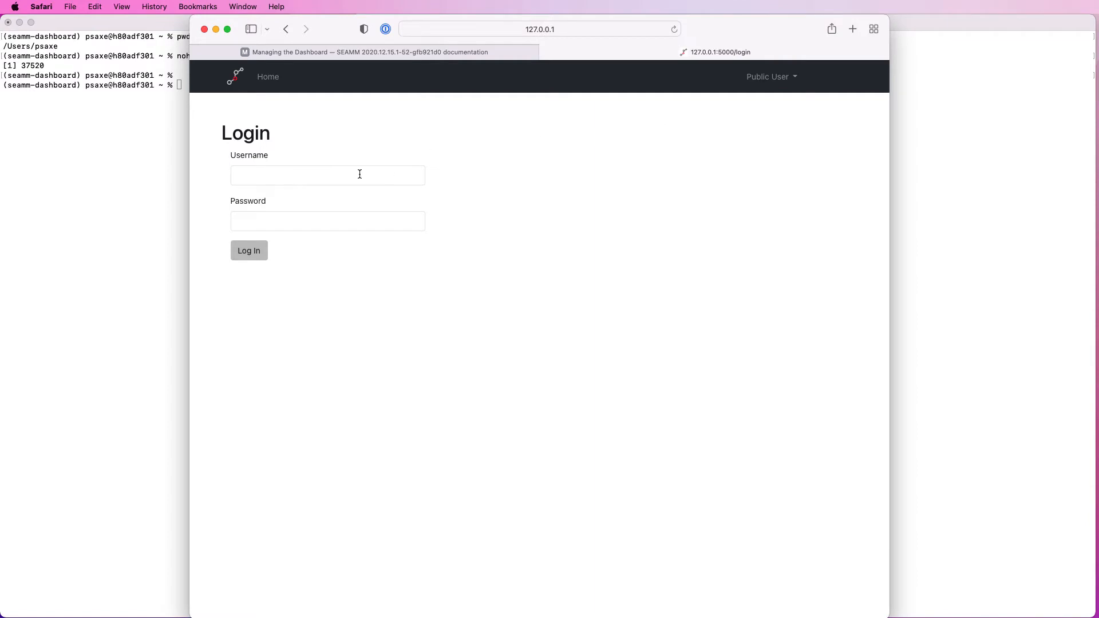
{"action": "left_click", "coordinate": [319, 173]}
{"action": "type", "text": "admin"}
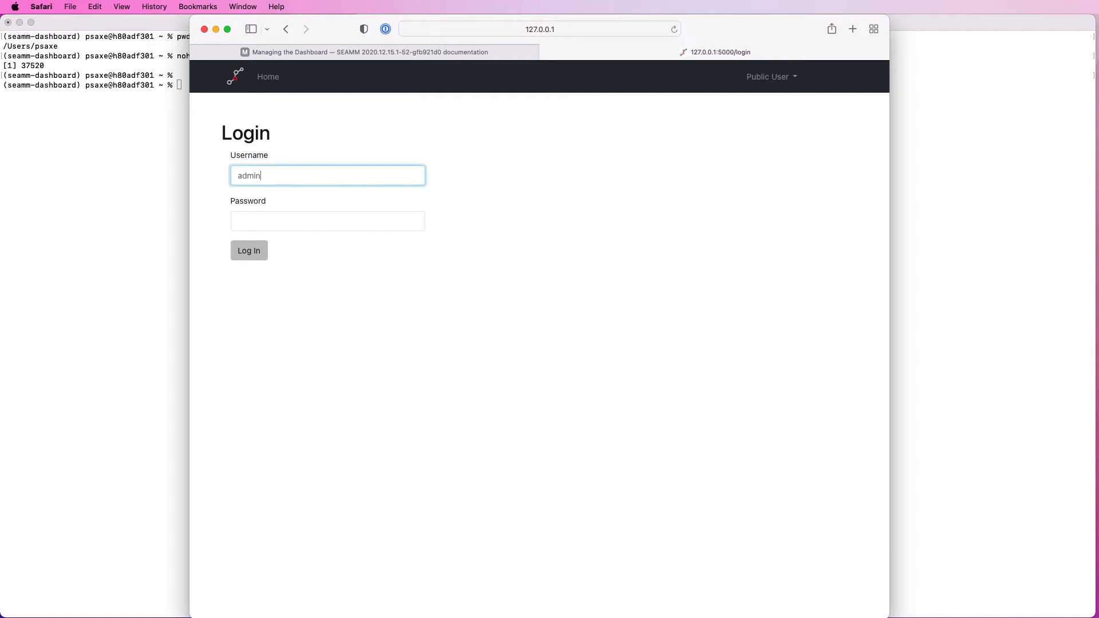
{"action": "key", "text": "Tab"}
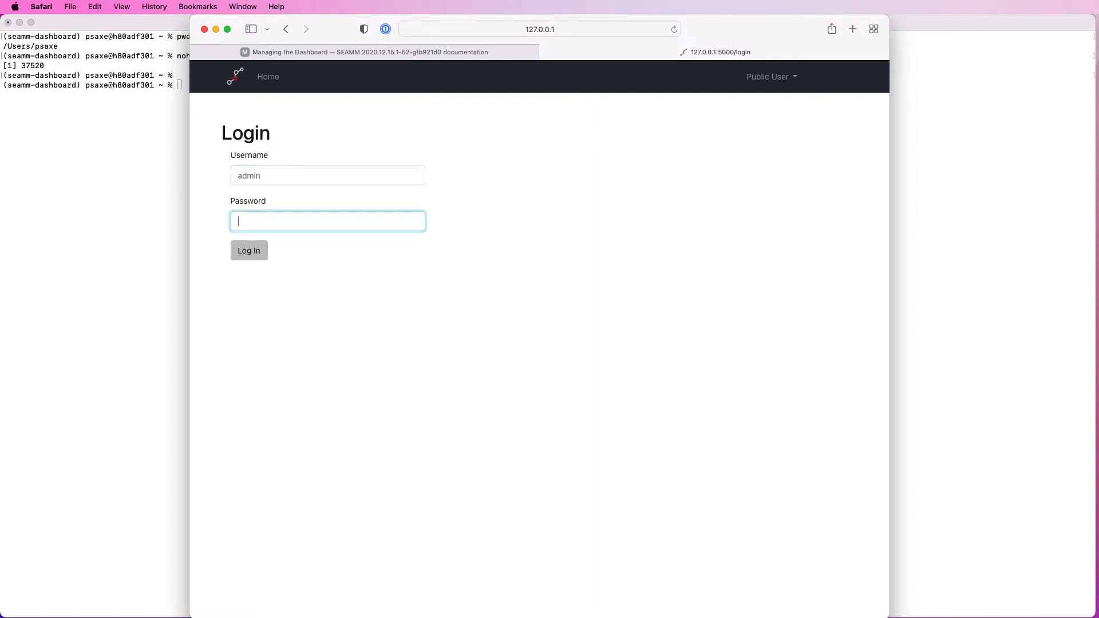
{"action": "type", "text": "admin"}
{"action": "left_click", "coordinate": [248, 252]}
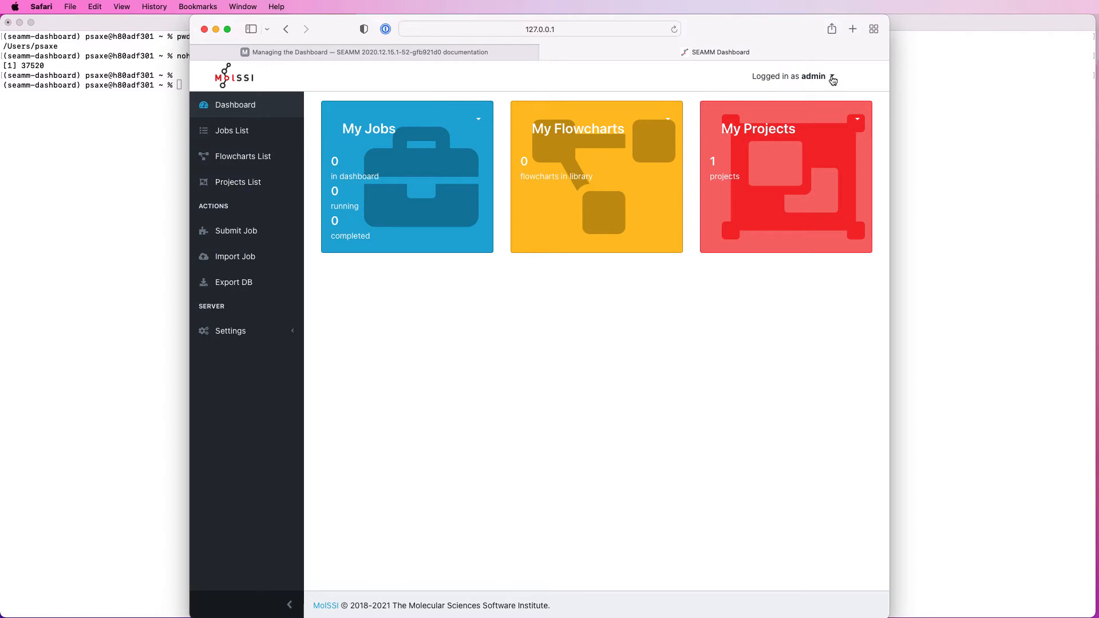
Step: Go to user management and open the admin user's management page
{"action": "left_click", "coordinate": [832, 78]}
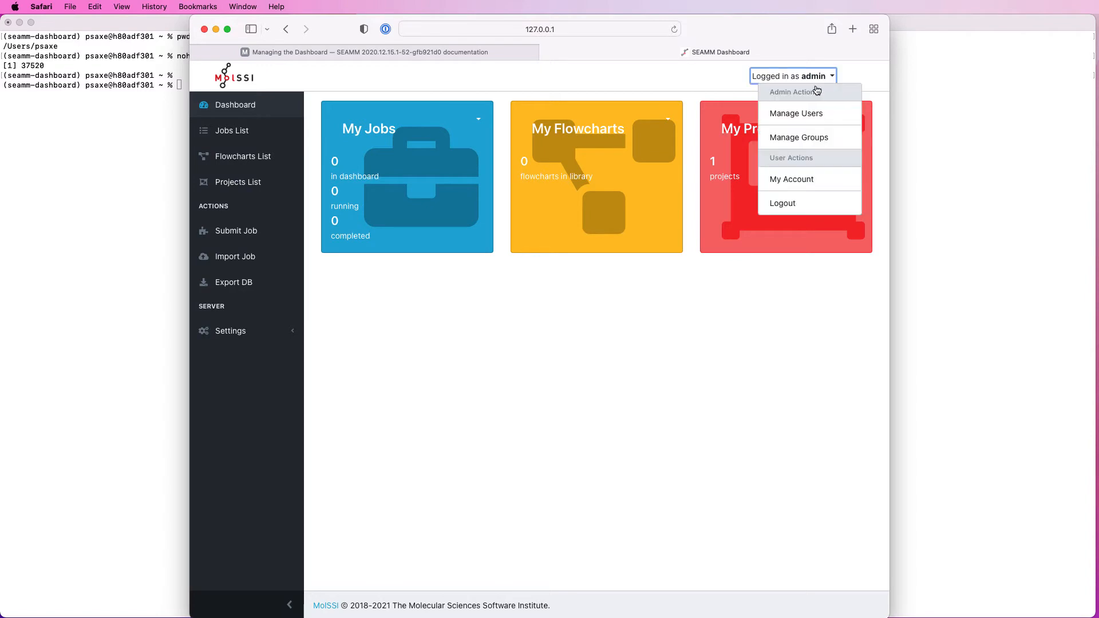
{"action": "left_click", "coordinate": [797, 115]}
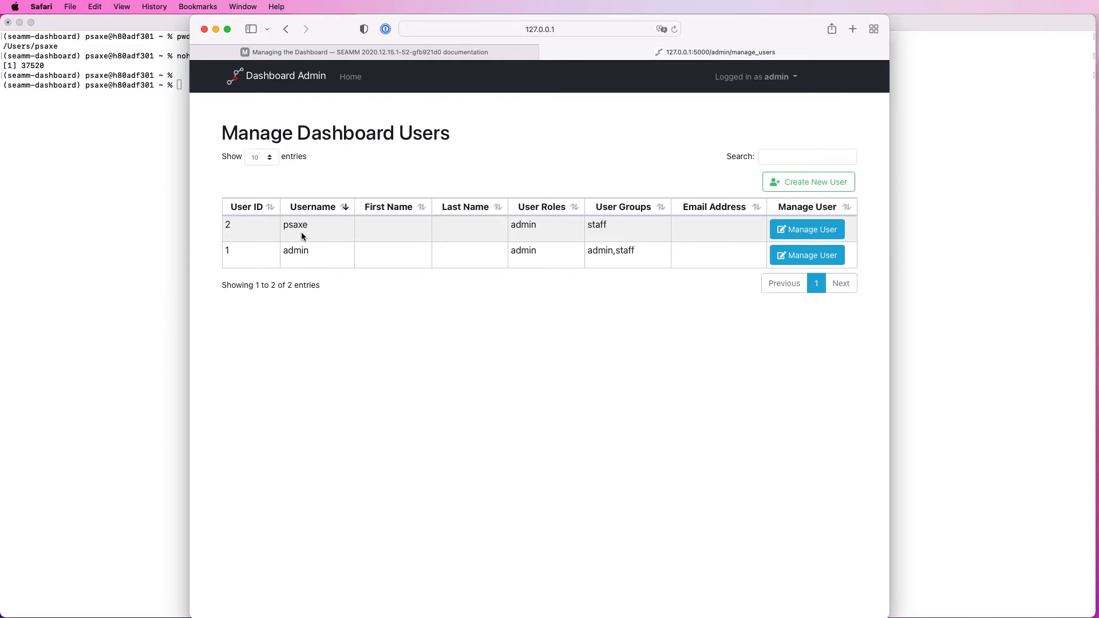
{"action": "left_click", "coordinate": [817, 256]}
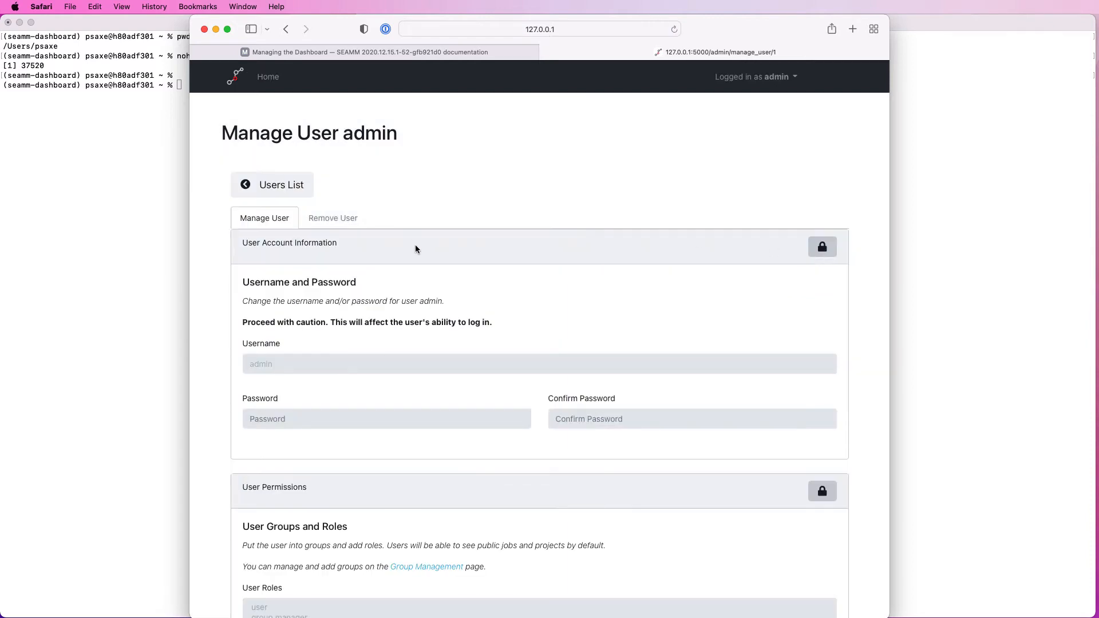
{"action": "scroll", "coordinate": [446, 288], "scroll_direction": "down", "scroll_amount": 4}
{"action": "scroll", "coordinate": [447, 288], "scroll_direction": "up", "scroll_amount": 2}
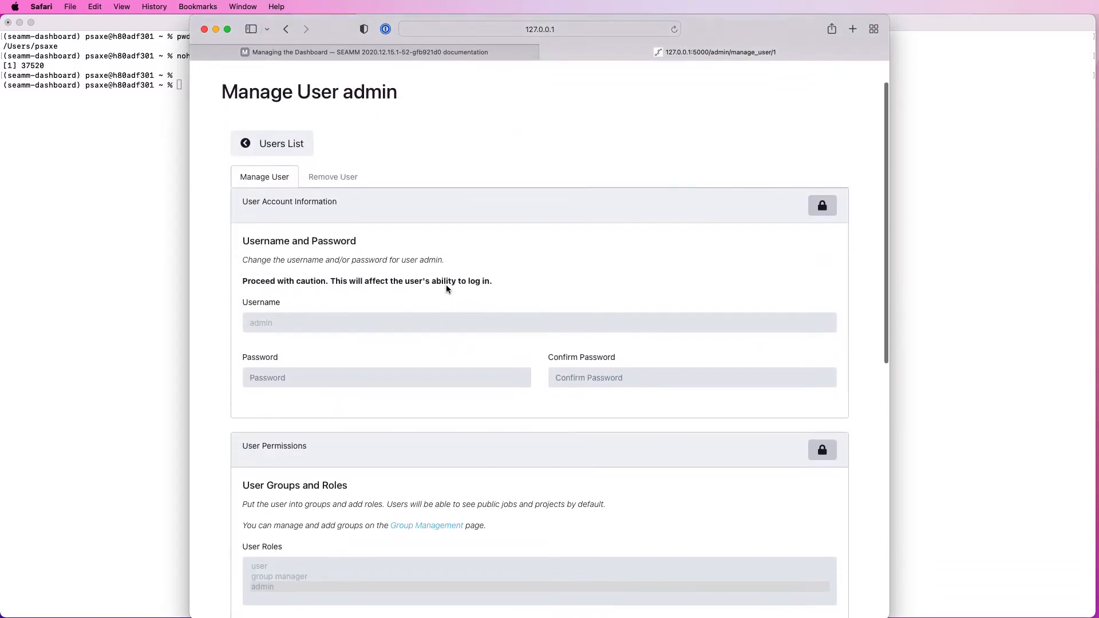
{"action": "scroll", "coordinate": [446, 288], "scroll_direction": "down", "scroll_amount": 3}
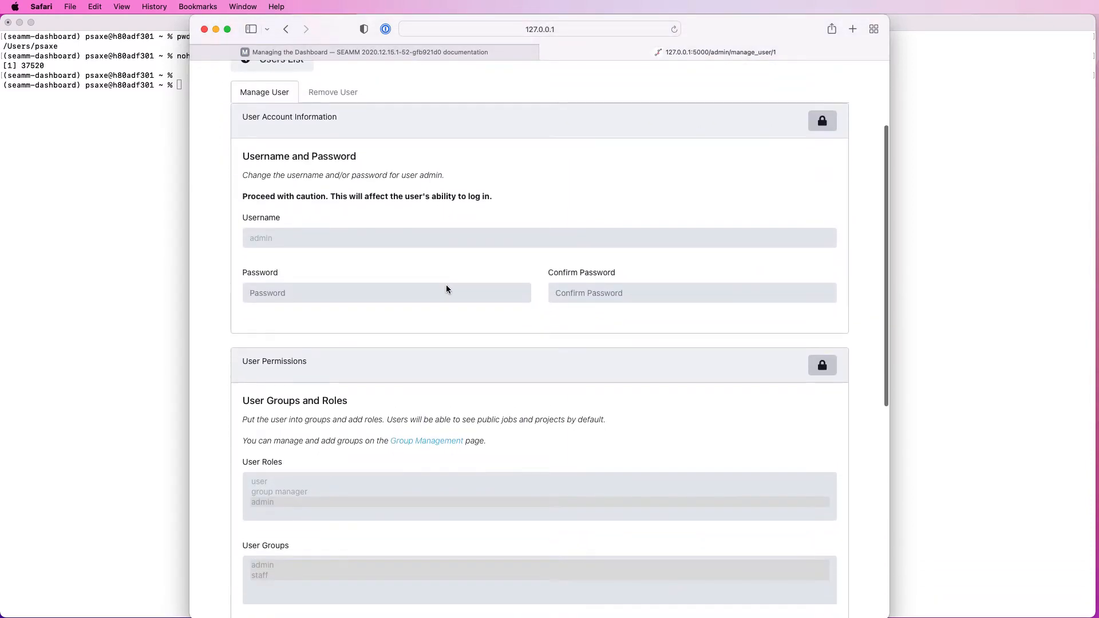
Step: Unlock the admin user's account information and enter a new password in the password and confirmation fields
{"action": "left_click", "coordinate": [822, 121]}
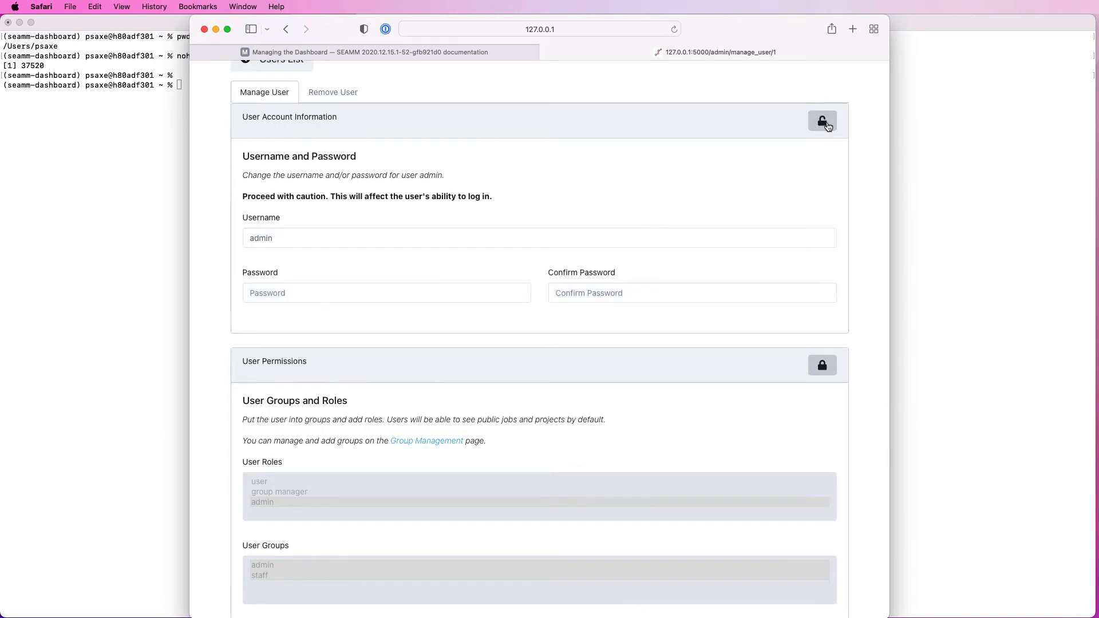
{"action": "left_click", "coordinate": [272, 292]}
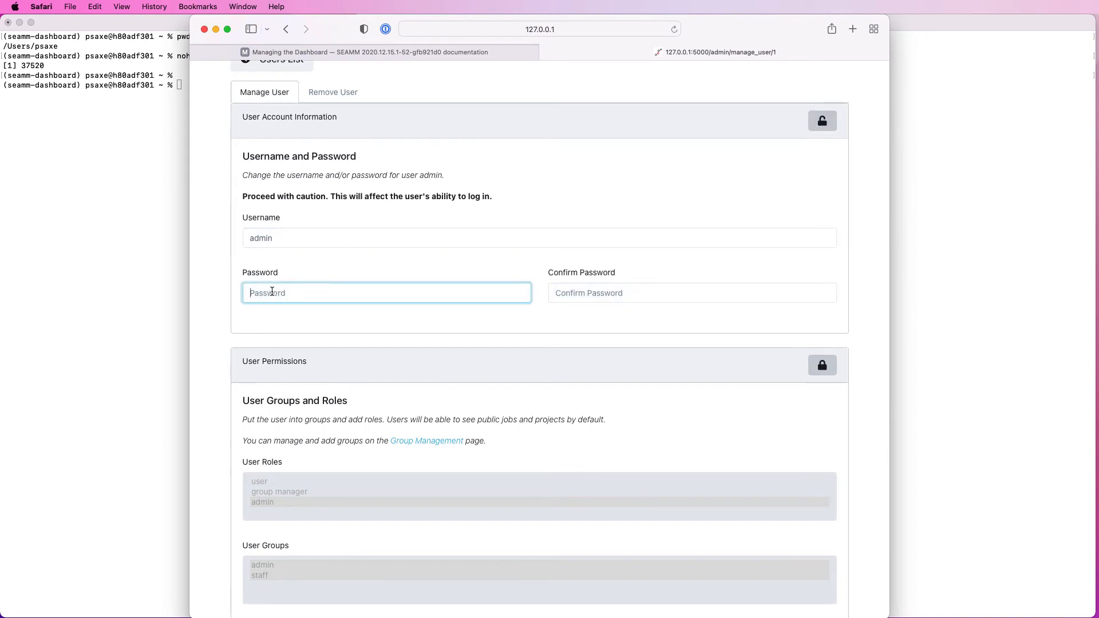
{"action": "type", "text": "••••••••••"}
{"action": "left_click", "coordinate": [572, 291]}
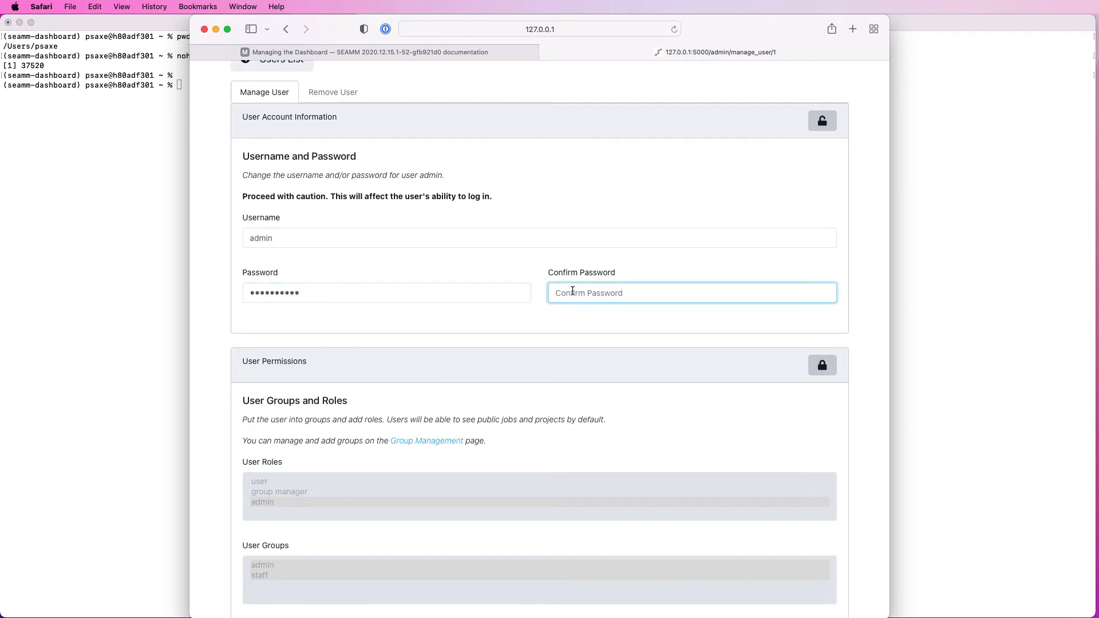
{"action": "type", "text": "••••••••••"}
Step: Unlock the admin user's contact information and set the first name to Group and the last name to Administrator
{"action": "scroll", "coordinate": [555, 428], "scroll_direction": "down", "scroll_amount": 10}
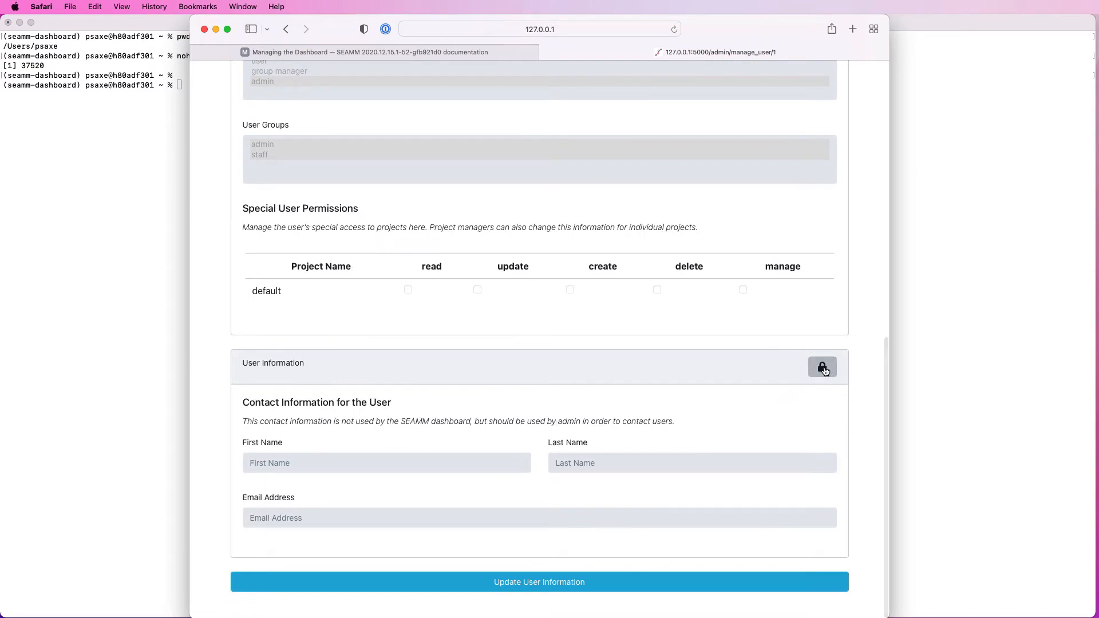
{"action": "left_click", "coordinate": [824, 370]}
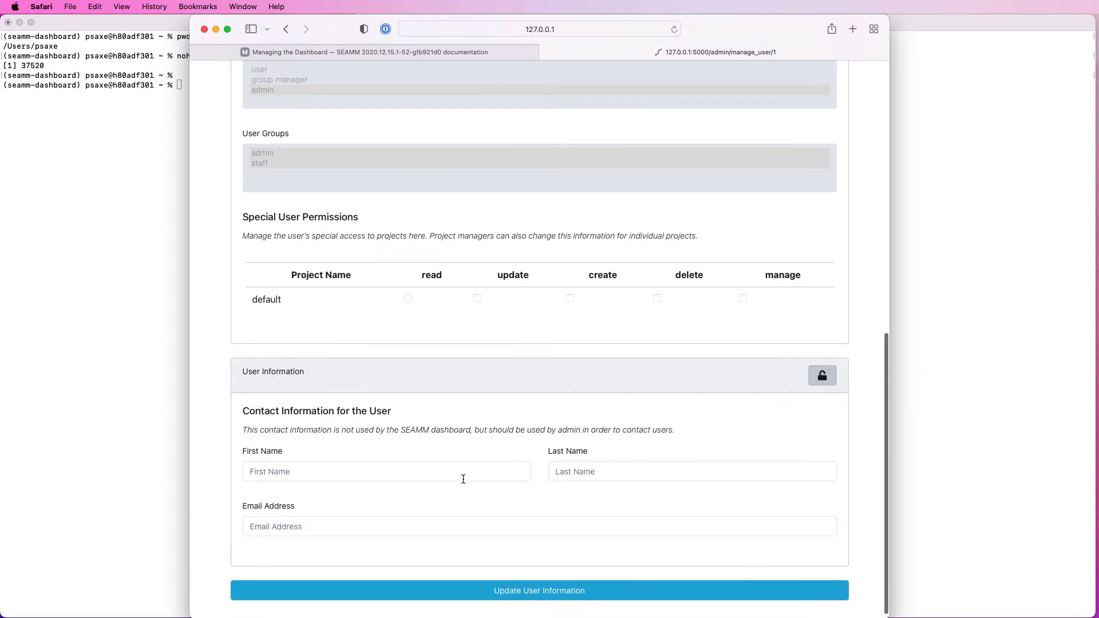
{"action": "left_click", "coordinate": [306, 471]}
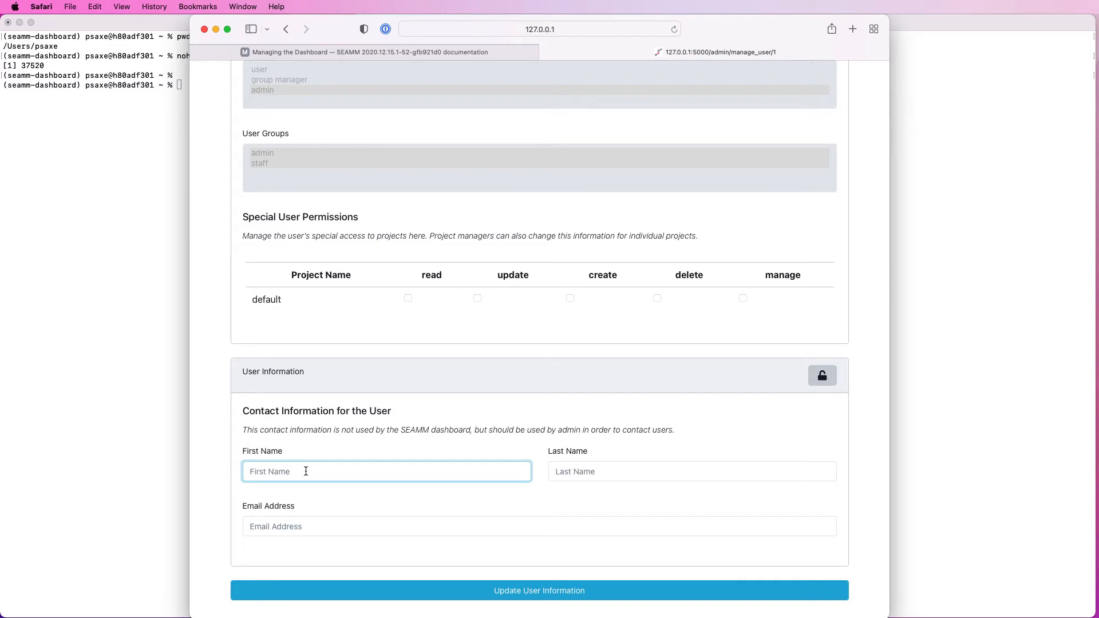
{"action": "type", "text": "Group"}
{"action": "left_click", "coordinate": [560, 470]}
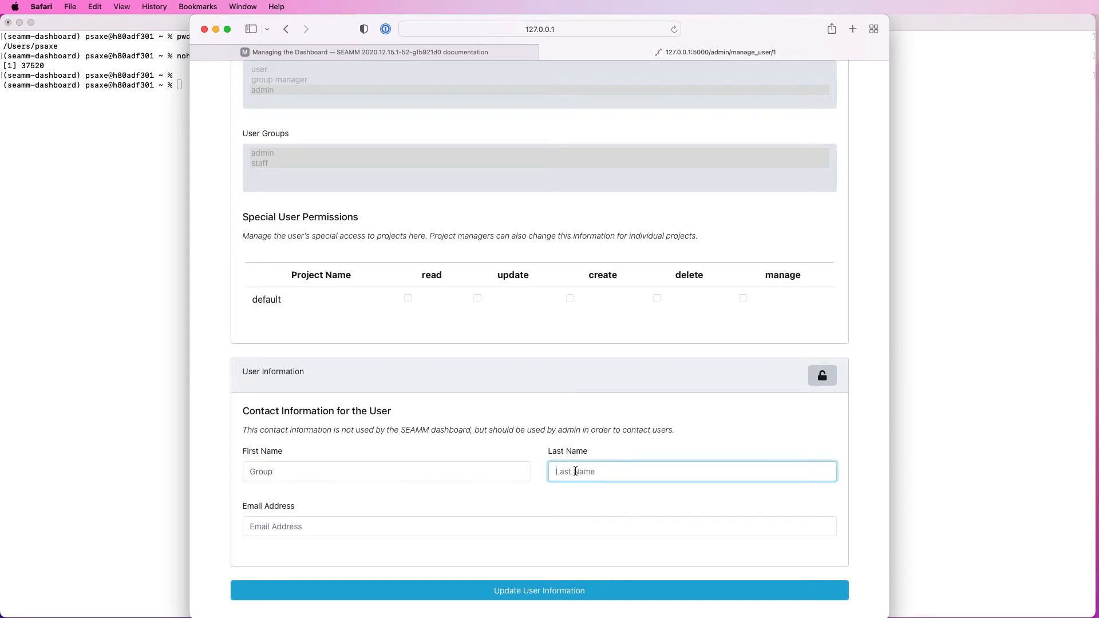
{"action": "type", "text": "Administrator"}
Step: Fill in the admin user's email address and save the updated user information
{"action": "left_click", "coordinate": [302, 522]}
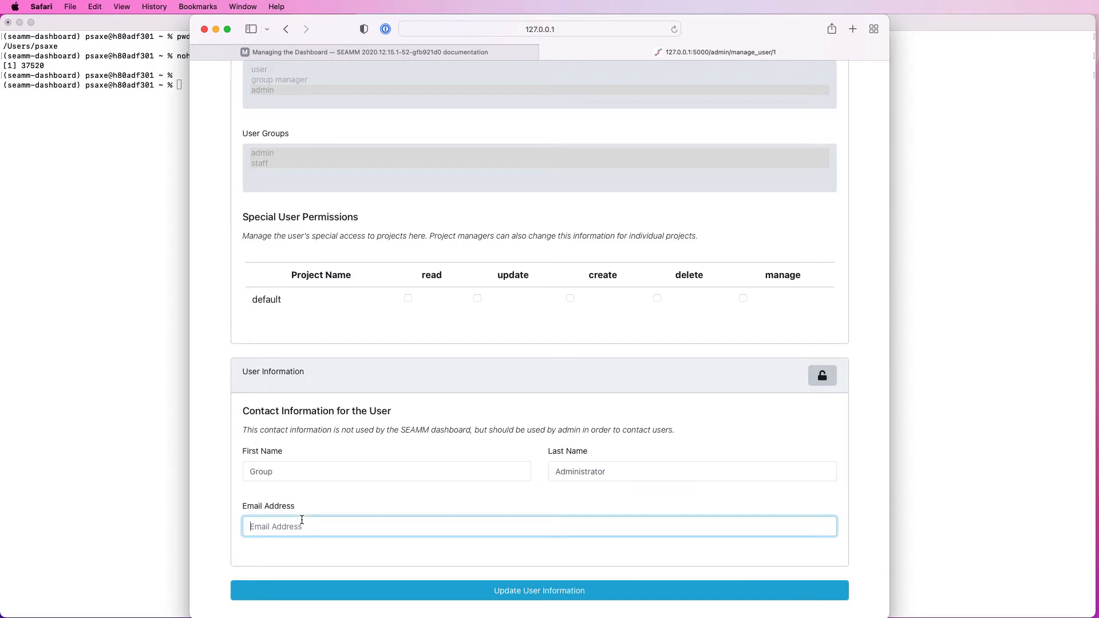
{"action": "left_click", "coordinate": [523, 591]}
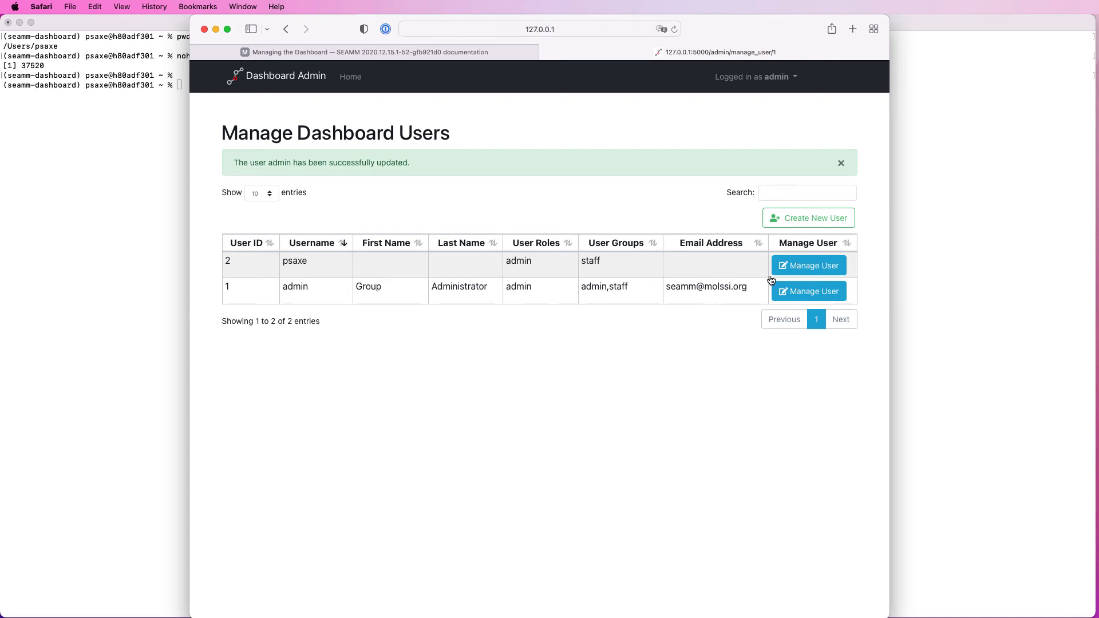
Step: Open the other user's management page, unlock the account information, and enter and confirm a new password
{"action": "left_click", "coordinate": [810, 266]}
{"action": "left_click", "coordinate": [822, 183]}
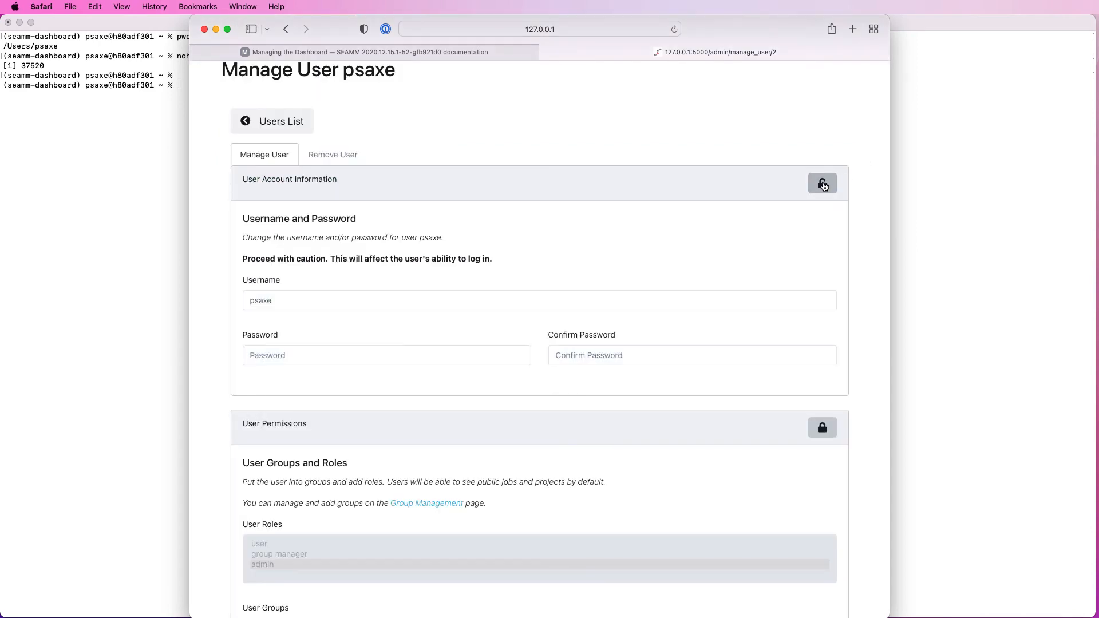
{"action": "left_click", "coordinate": [284, 301]}
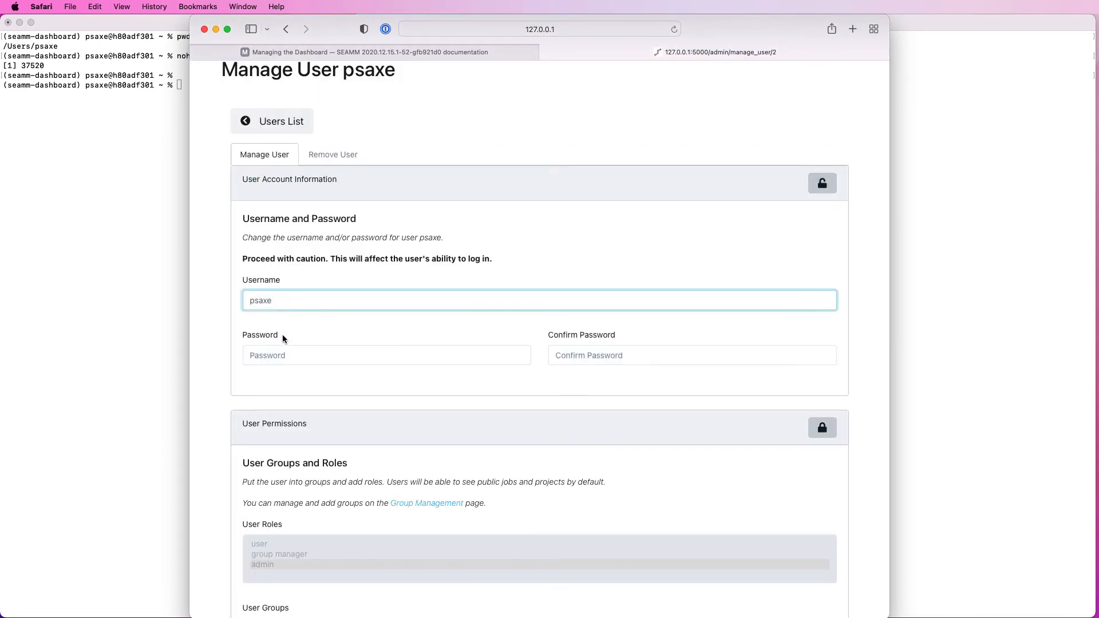
{"action": "left_click", "coordinate": [276, 359]}
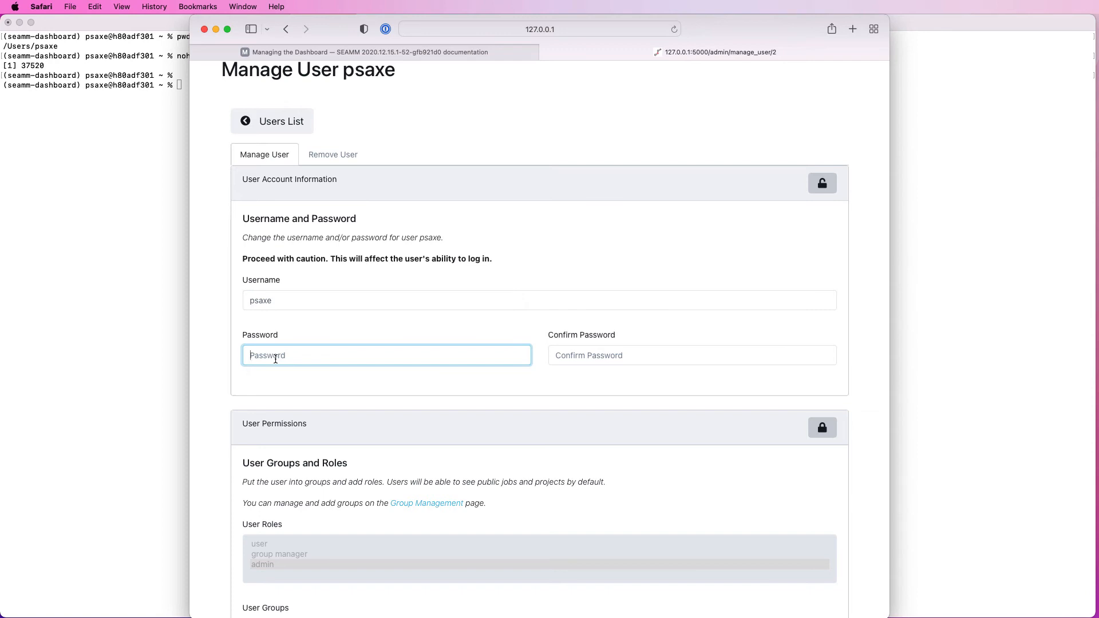
{"action": "type", "text": "•••••••••"}
{"action": "key", "text": "Tab"}
{"action": "type", "text": "•••••••••"}
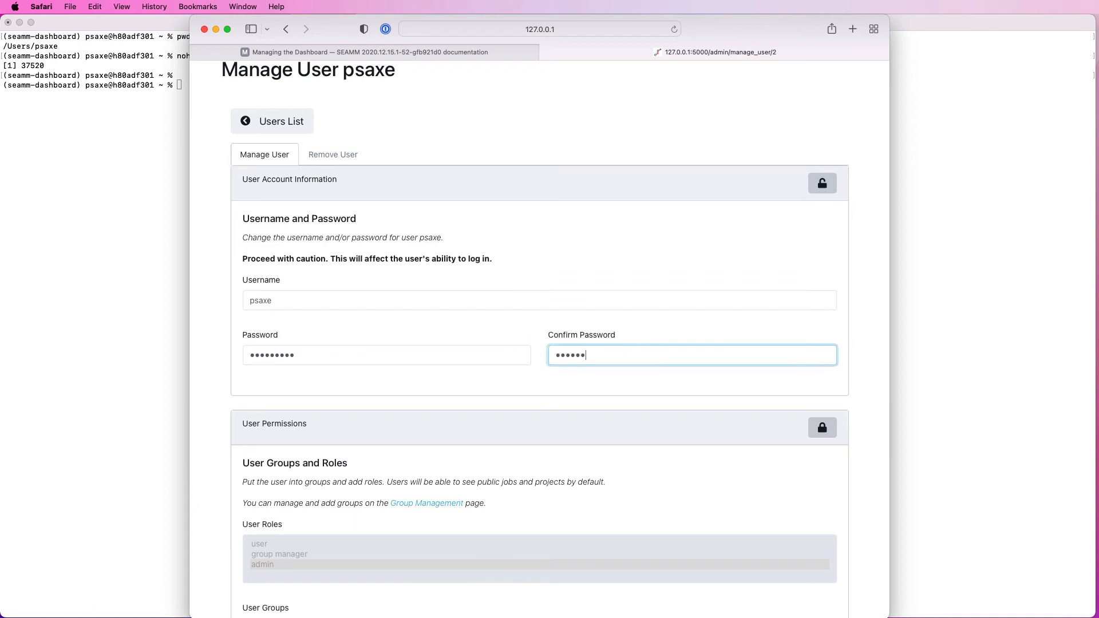
Step: Unlock the second user's contact information and fill in the user's first and last name
{"action": "scroll", "coordinate": [344, 441], "scroll_direction": "down", "scroll_amount": 10}
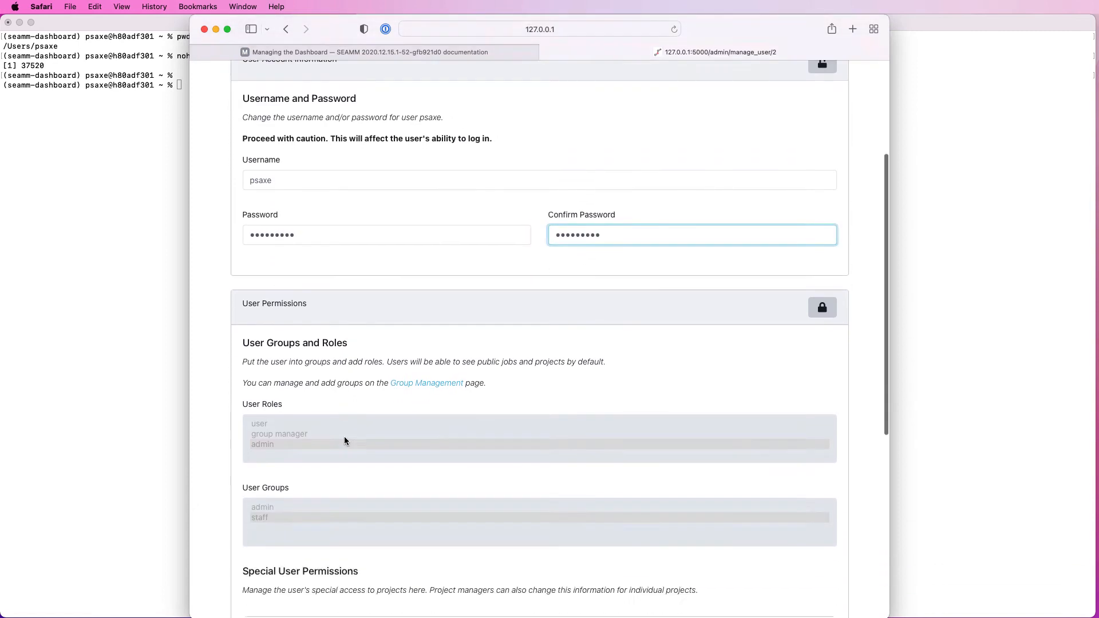
{"action": "scroll", "coordinate": [343, 478], "scroll_direction": "down", "scroll_amount": 5}
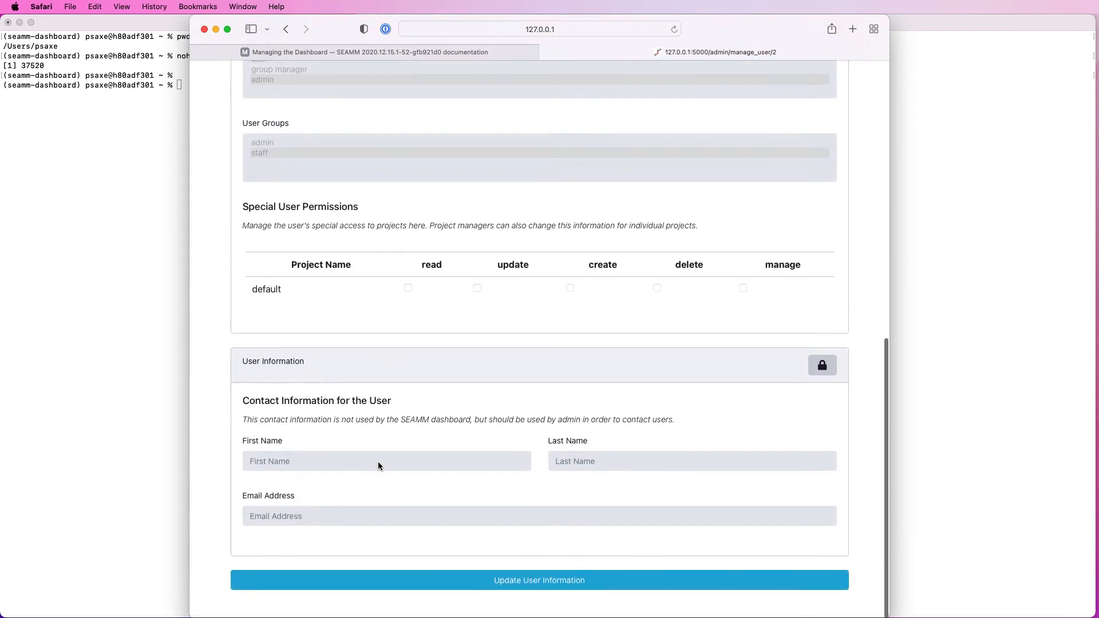
{"action": "left_click", "coordinate": [826, 371]}
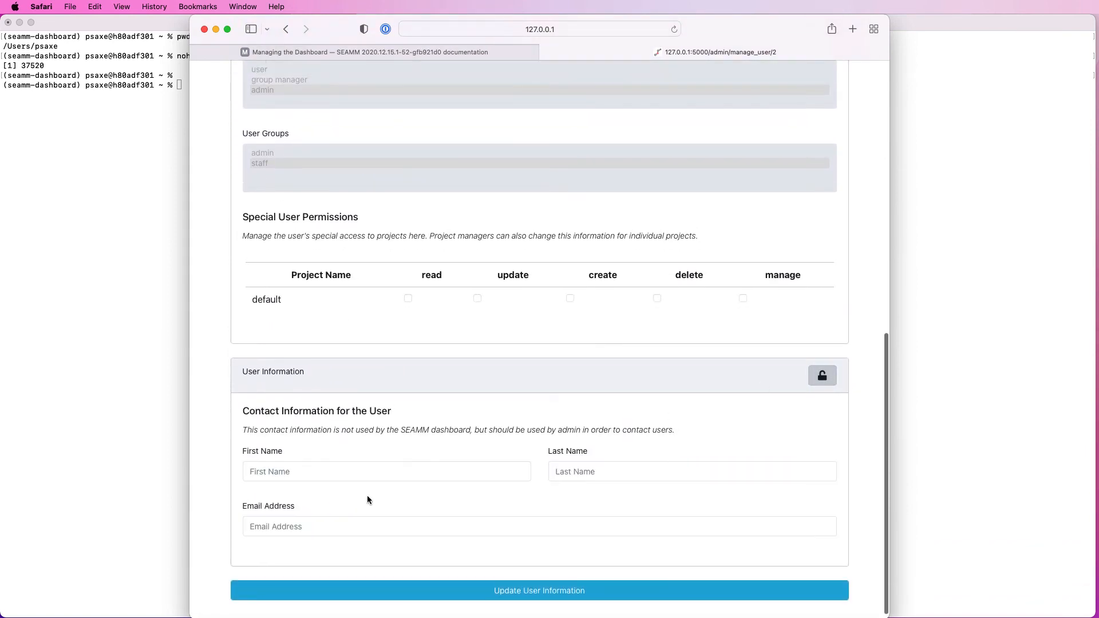
{"action": "left_click", "coordinate": [327, 477]}
{"action": "type", "text": "Paul"}
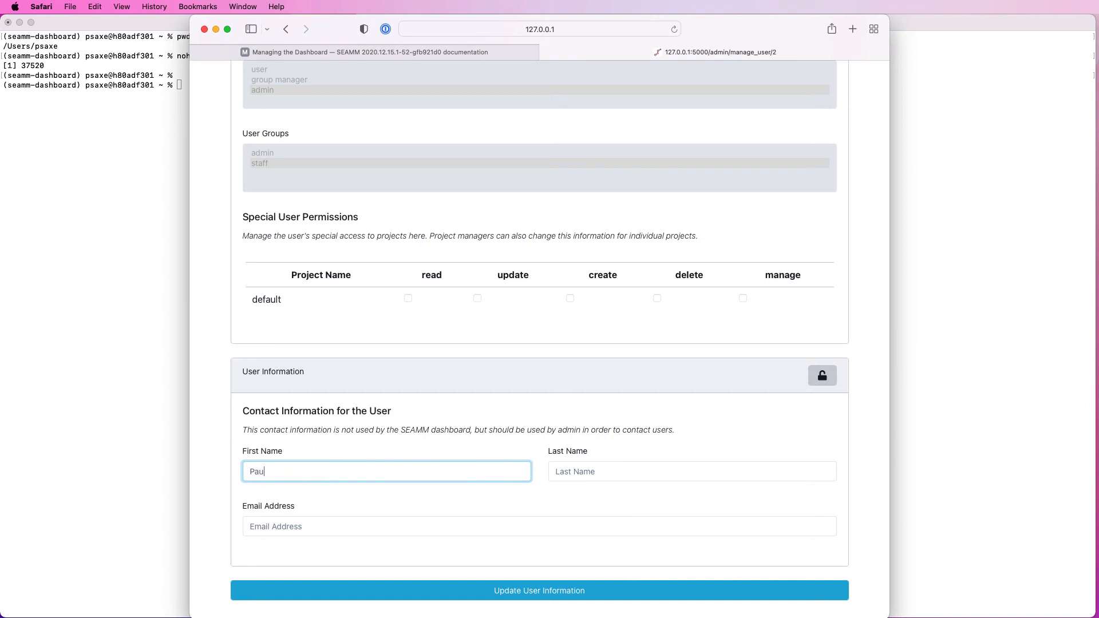
{"action": "key", "text": "Tab"}
{"action": "type", "text": "Saxe"}
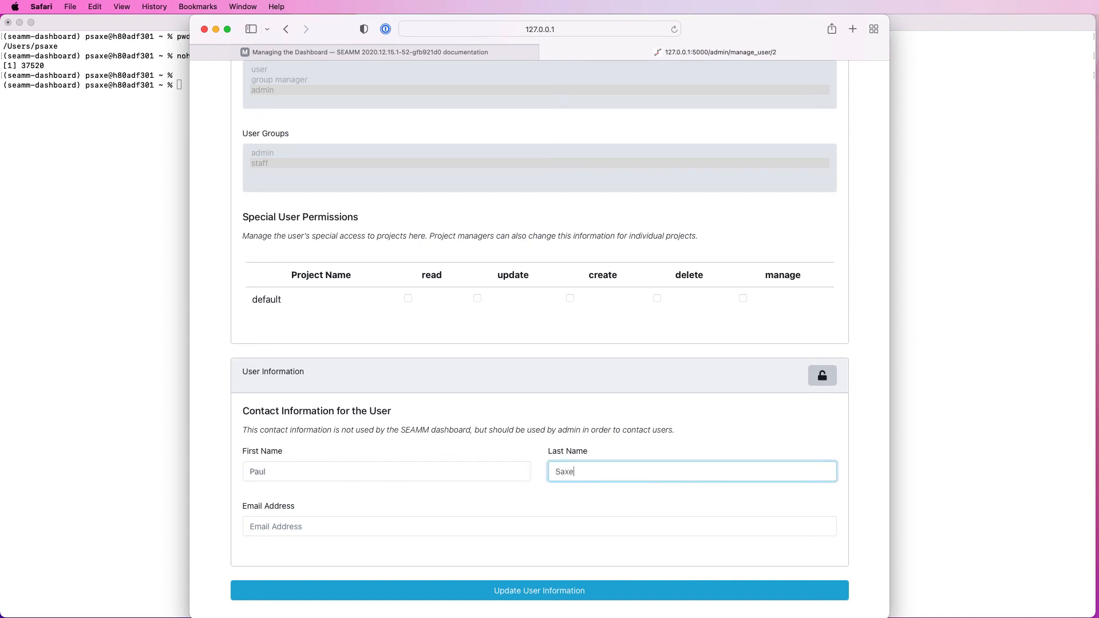
Step: Fill in the second user's email address and save the updated user information
{"action": "left_click", "coordinate": [273, 531]}
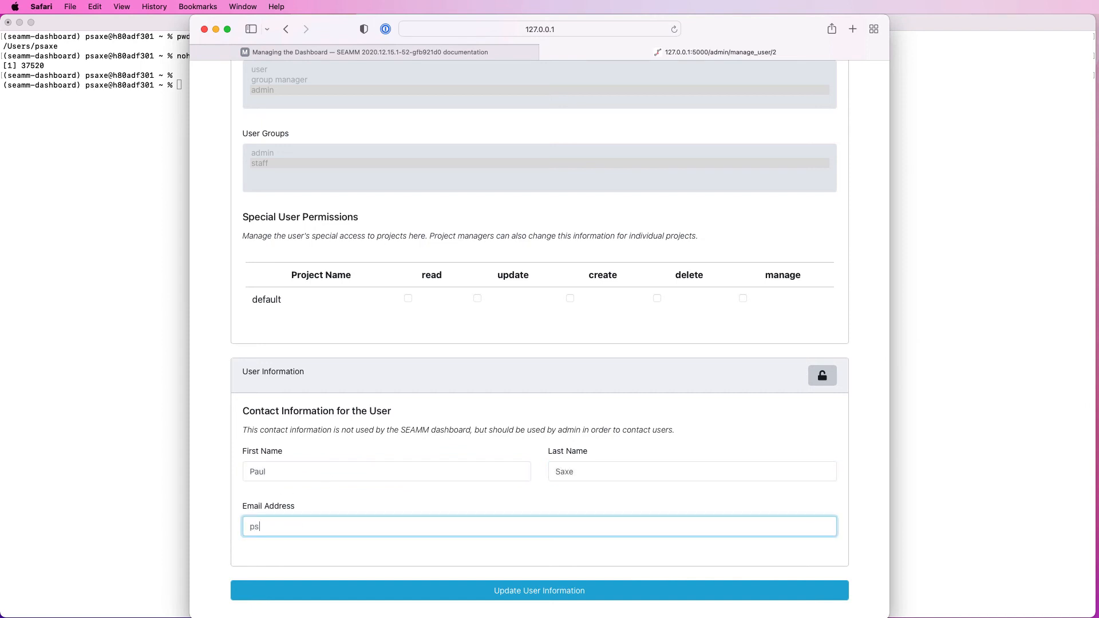
{"action": "left_click", "coordinate": [506, 591]}
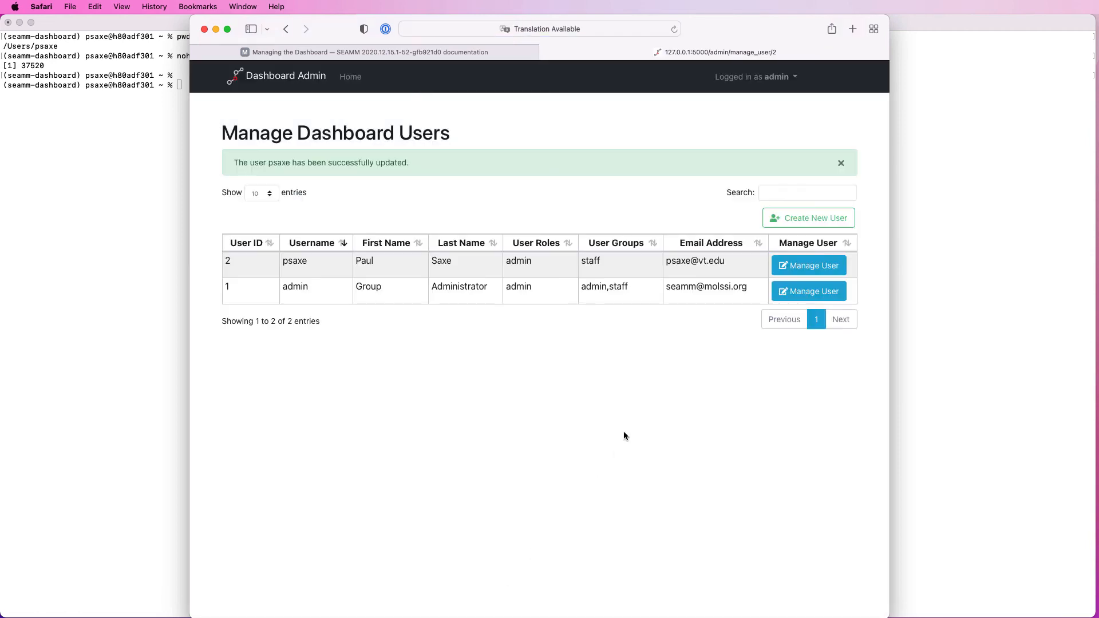
Step: Log out of the admin account and log in with the second user's username and new password
{"action": "left_click", "coordinate": [794, 80]}
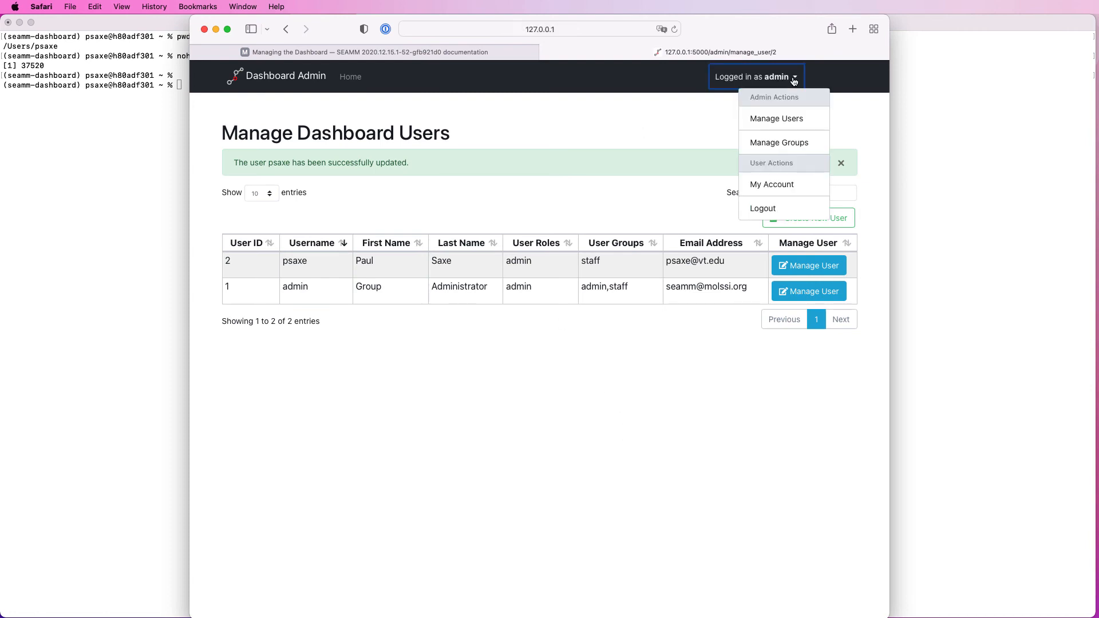
{"action": "left_click", "coordinate": [767, 208]}
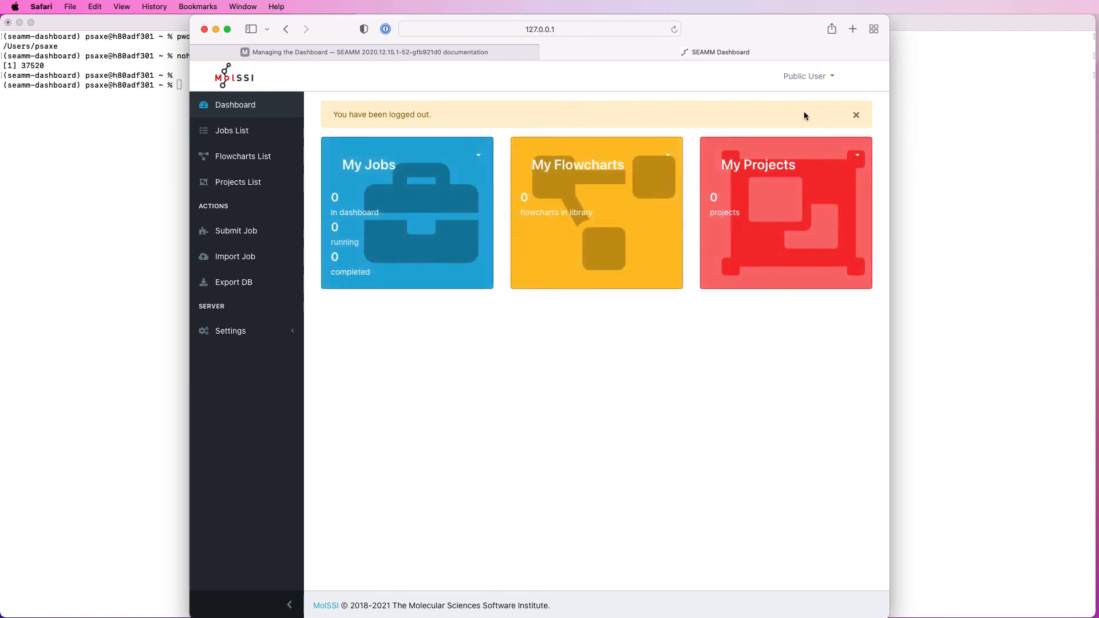
{"action": "left_click", "coordinate": [806, 78]}
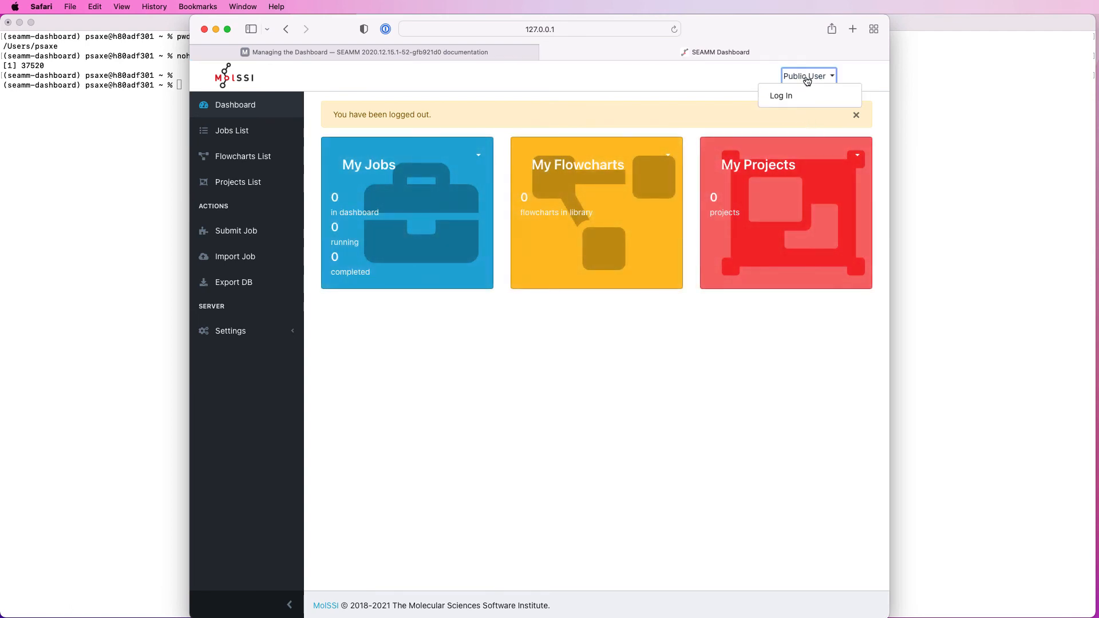
{"action": "left_click", "coordinate": [781, 97]}
{"action": "left_click", "coordinate": [325, 182]}
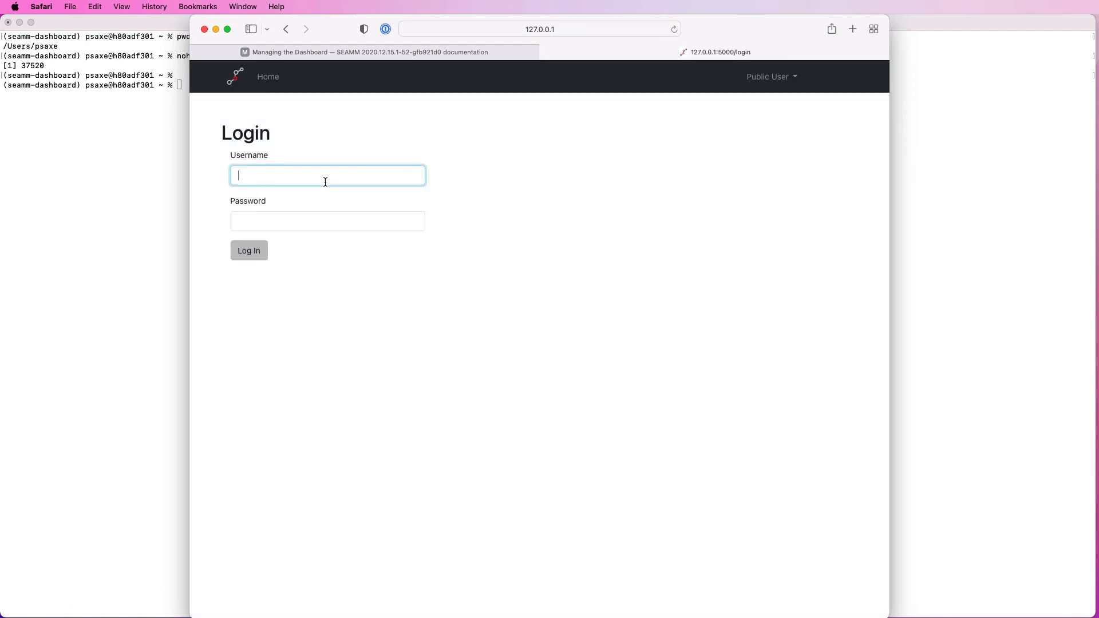
{"action": "type", "text": "psaxe"}
{"action": "key", "text": "Tab"}
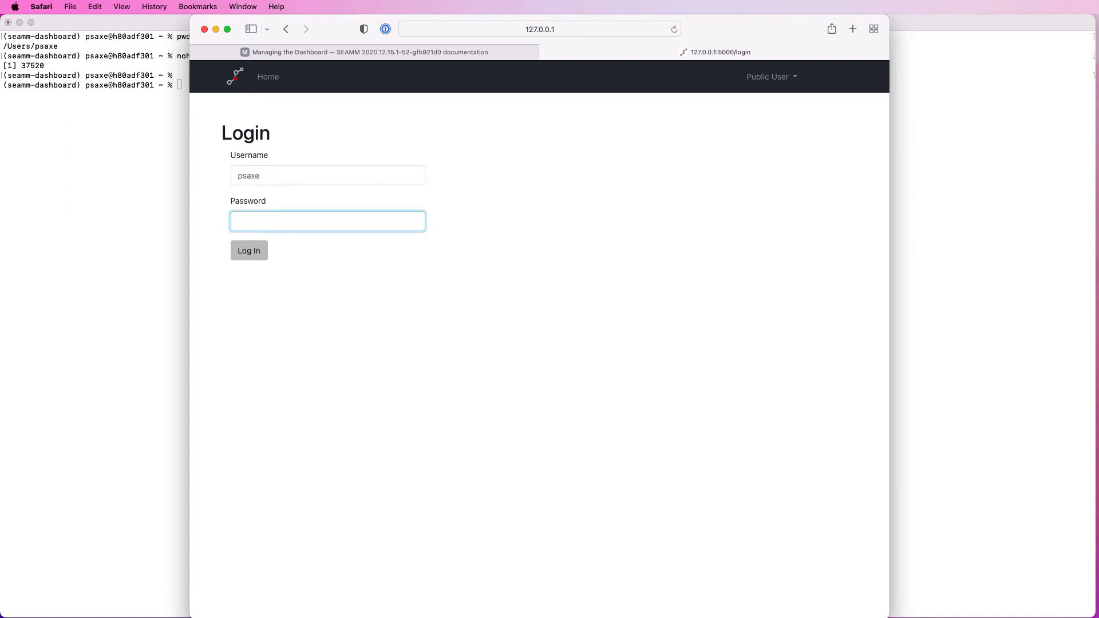
{"action": "type", "text": "•••••••"}
{"action": "key", "text": "Return"}
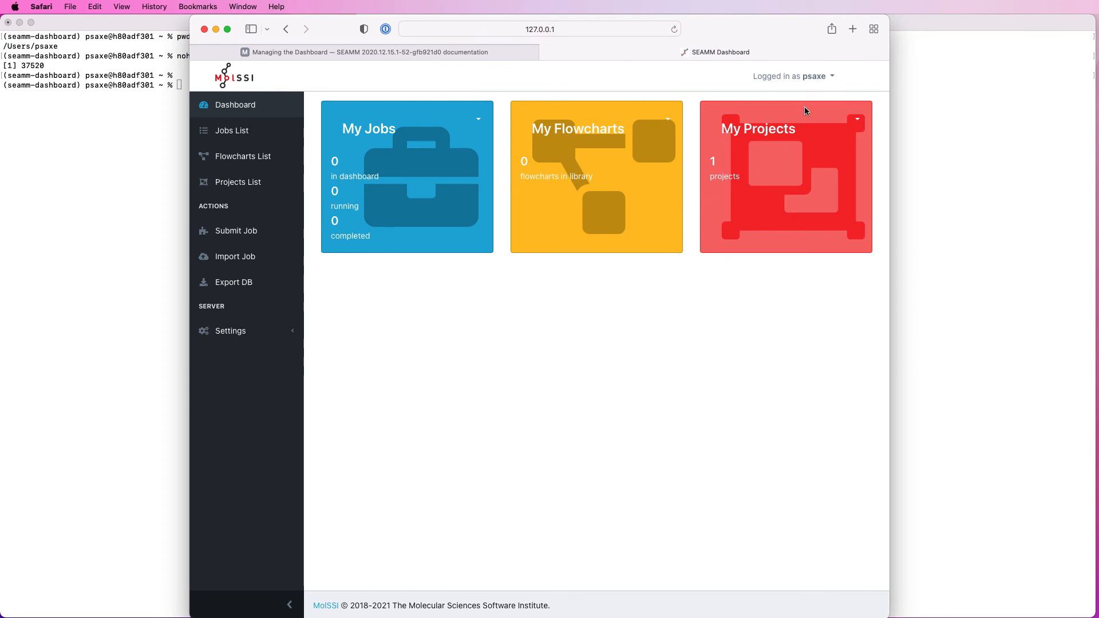
Step: Open the logged-in user's management page, check the Remove User option, and return to the users list
{"action": "left_click", "coordinate": [833, 78]}
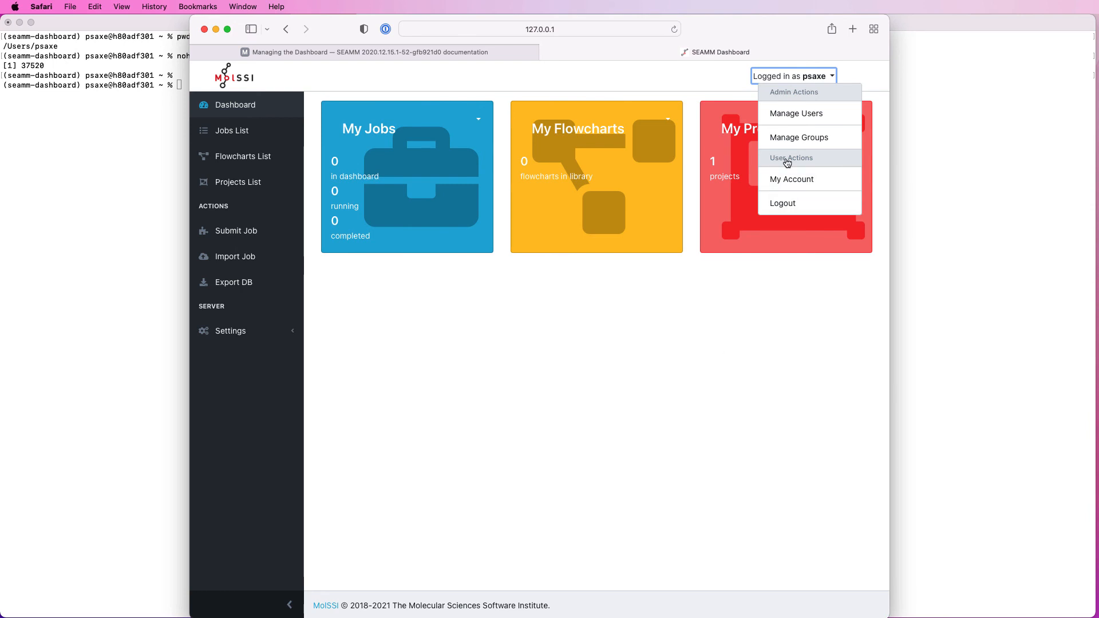
{"action": "left_click", "coordinate": [782, 114]}
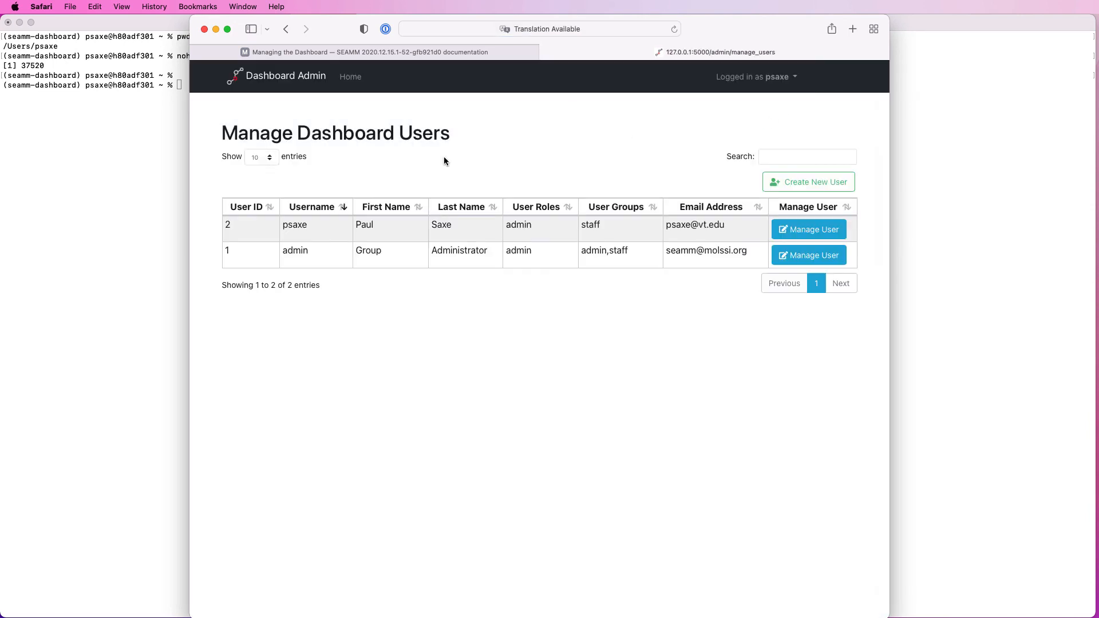
{"action": "left_click", "coordinate": [815, 232]}
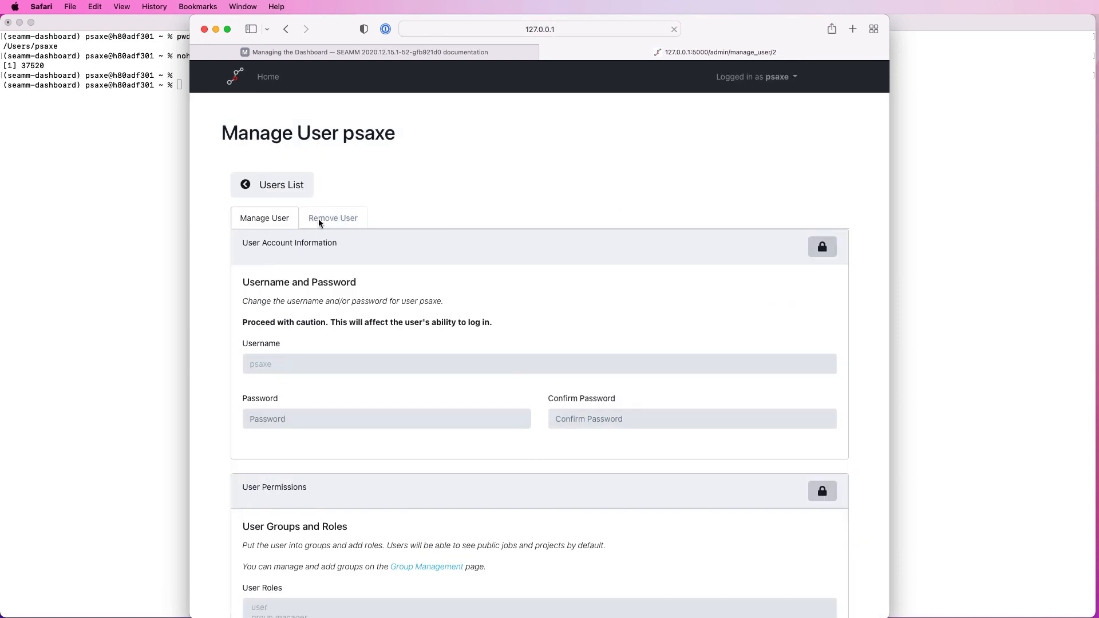
{"action": "left_click", "coordinate": [319, 221]}
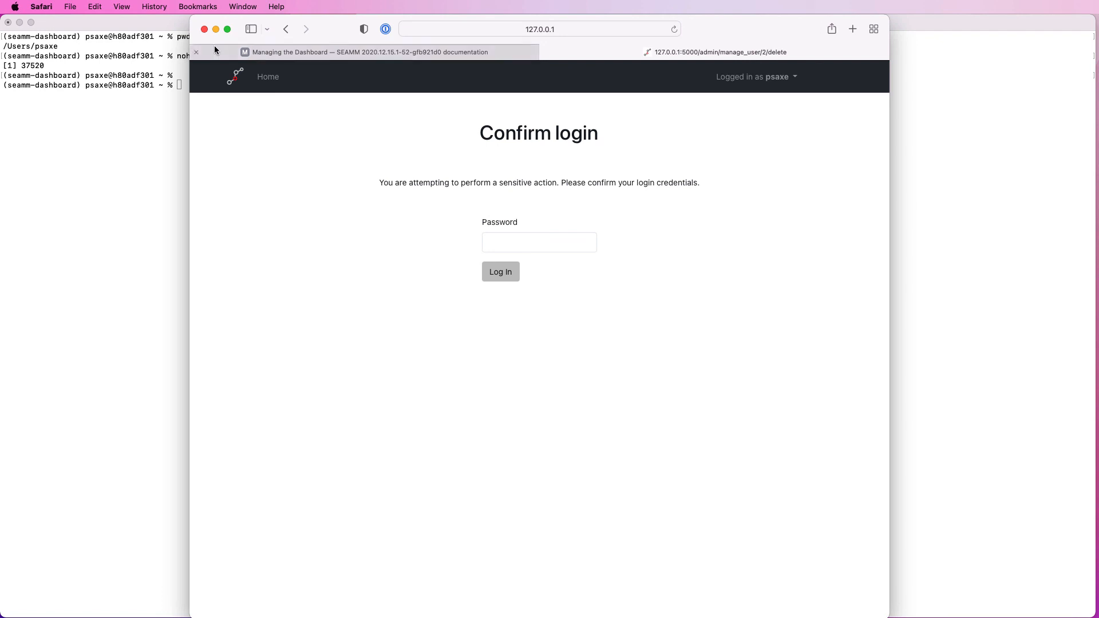
{"action": "left_click", "coordinate": [285, 29]}
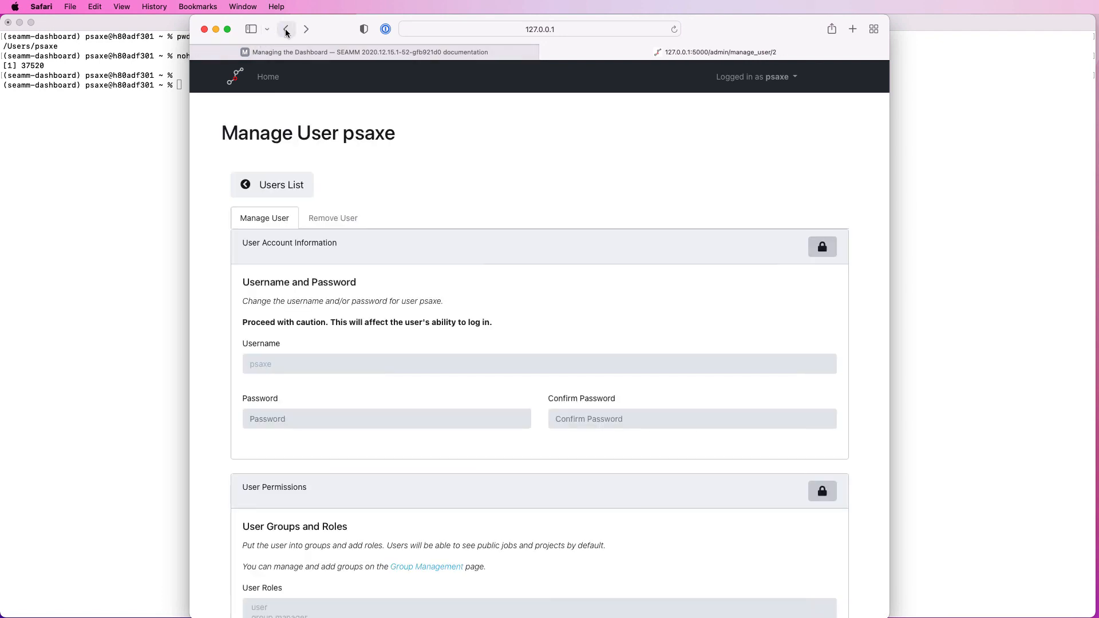
{"action": "left_click", "coordinate": [273, 187]}
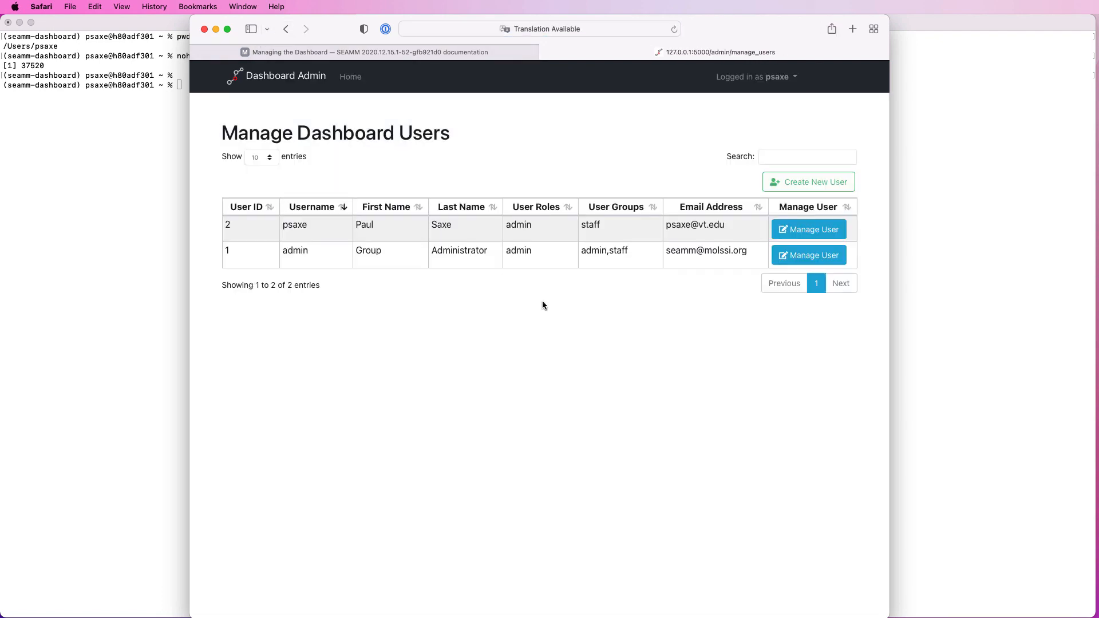
Step: Open the form for creating a new user and review its account, permission and contact fields
{"action": "left_click", "coordinate": [810, 183]}
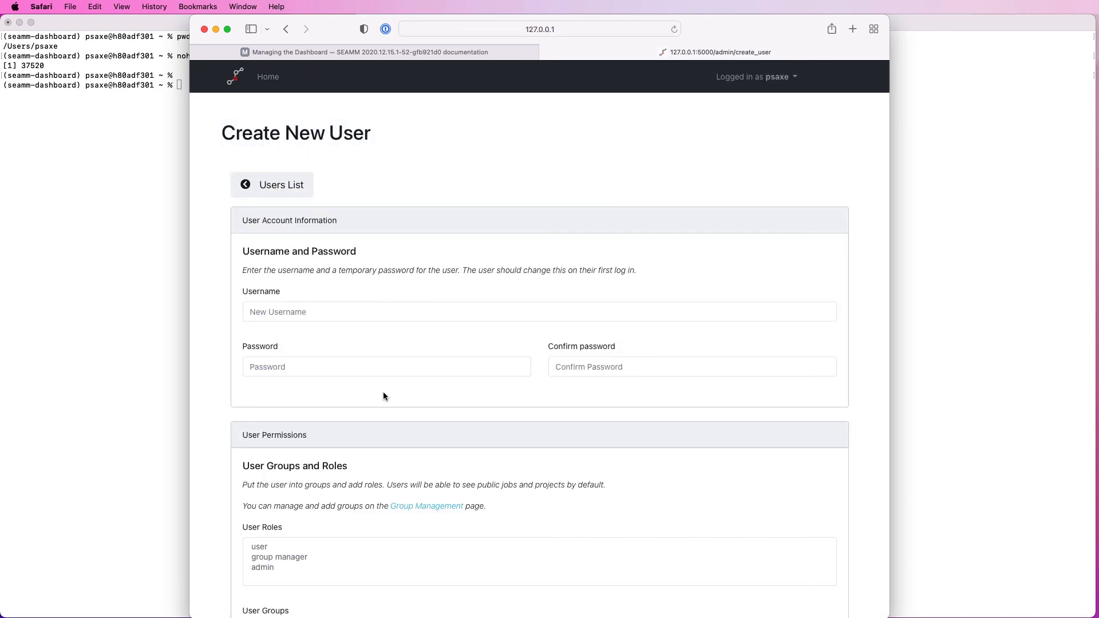
{"action": "scroll", "coordinate": [383, 394], "scroll_direction": "down", "scroll_amount": 10}
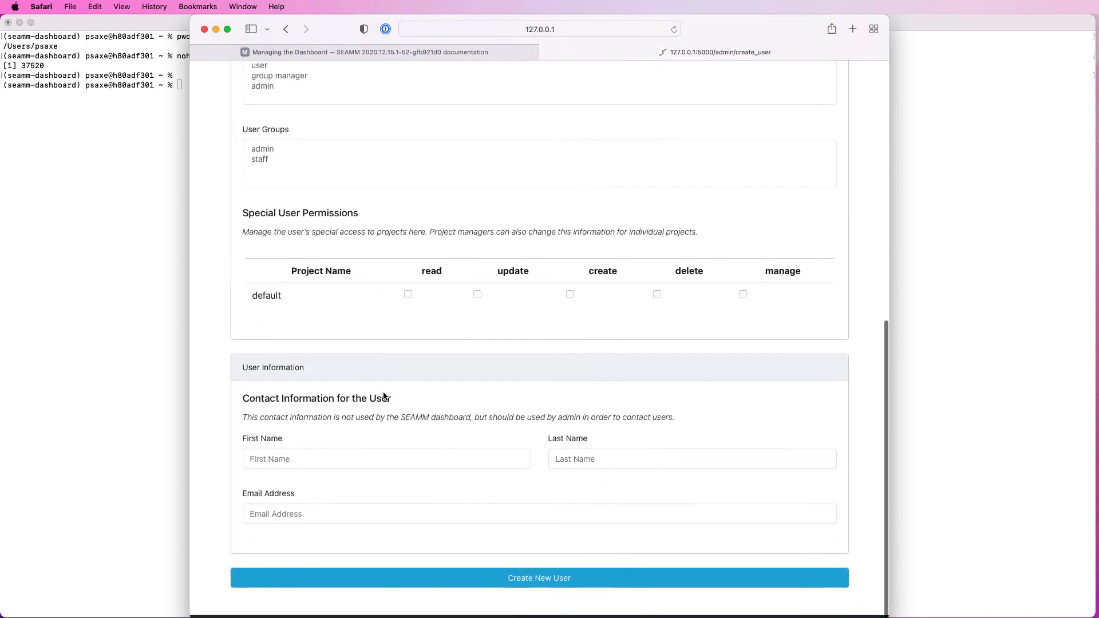
{"action": "scroll", "coordinate": [384, 396], "scroll_direction": "up", "scroll_amount": 10}
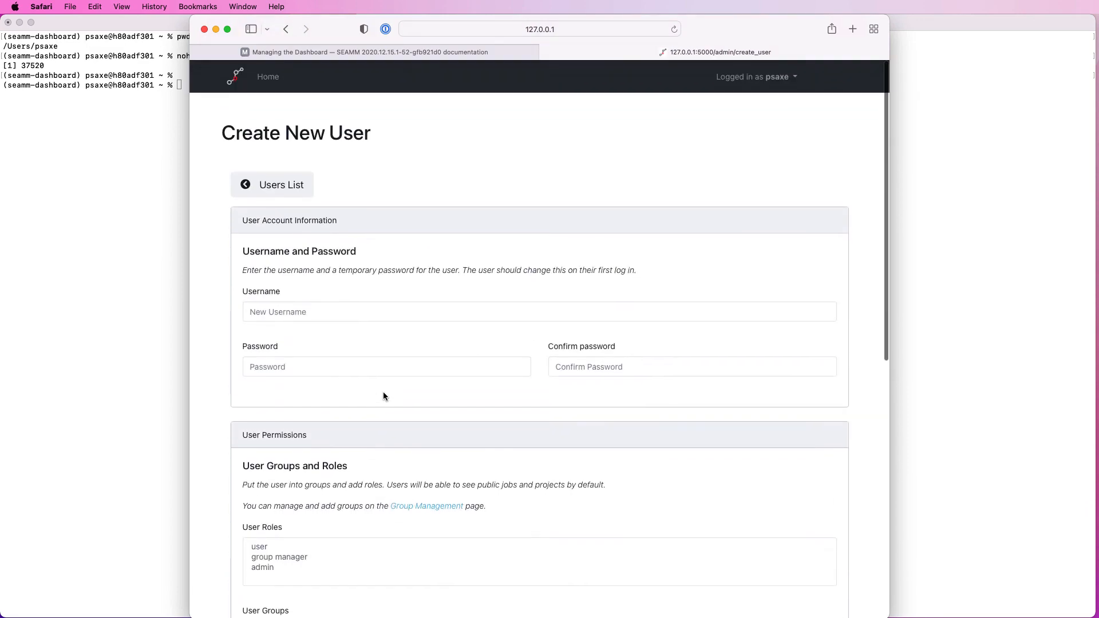